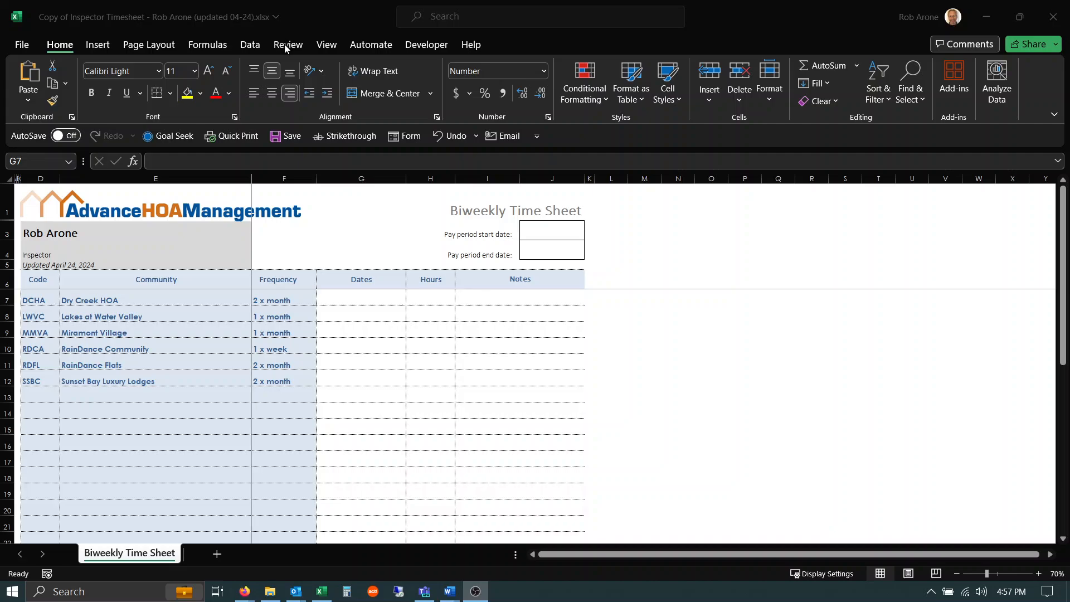
Step: Protect the worksheet using the default permissions and no password
left_click(284, 45)
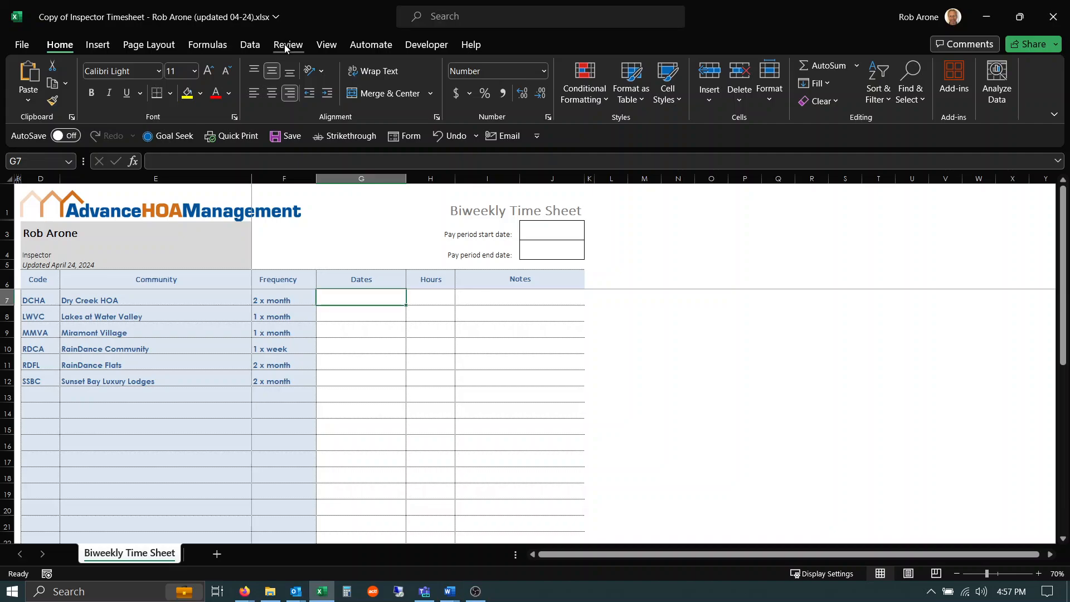
left_click(286, 44)
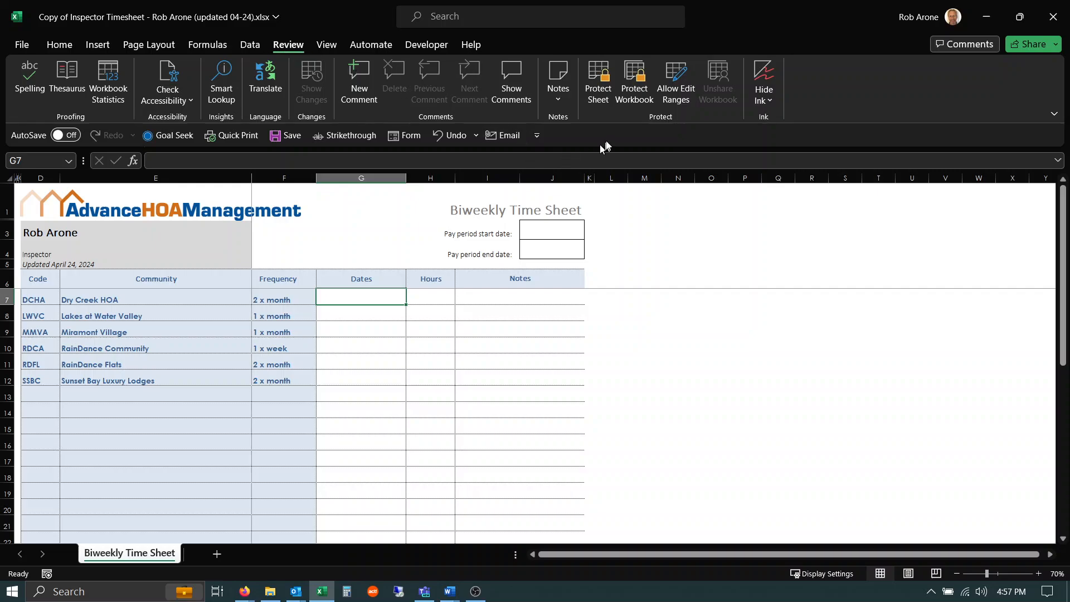
left_click(596, 85)
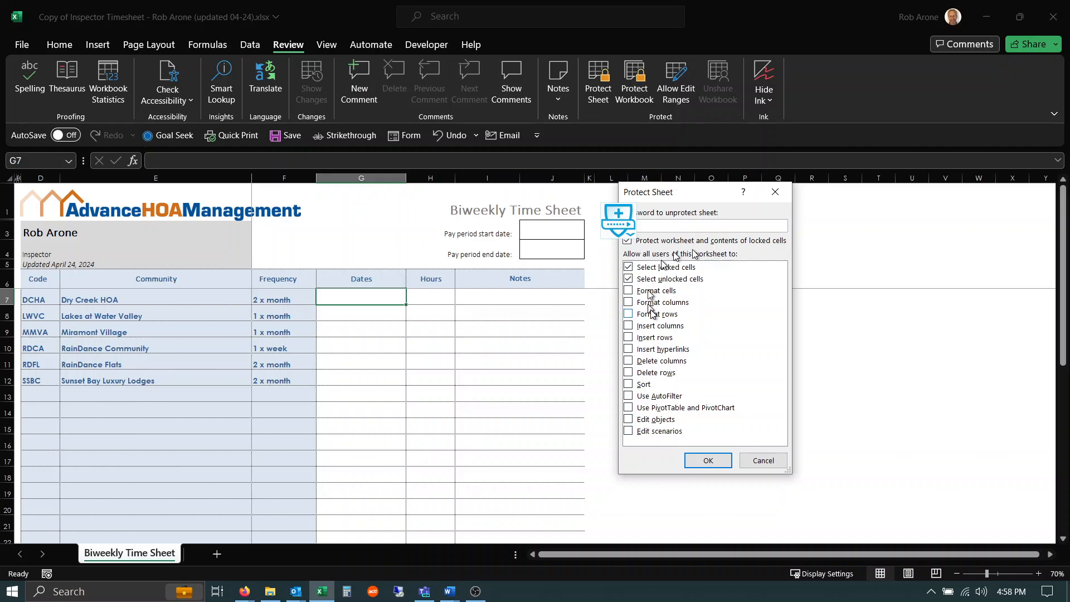
left_click(709, 460)
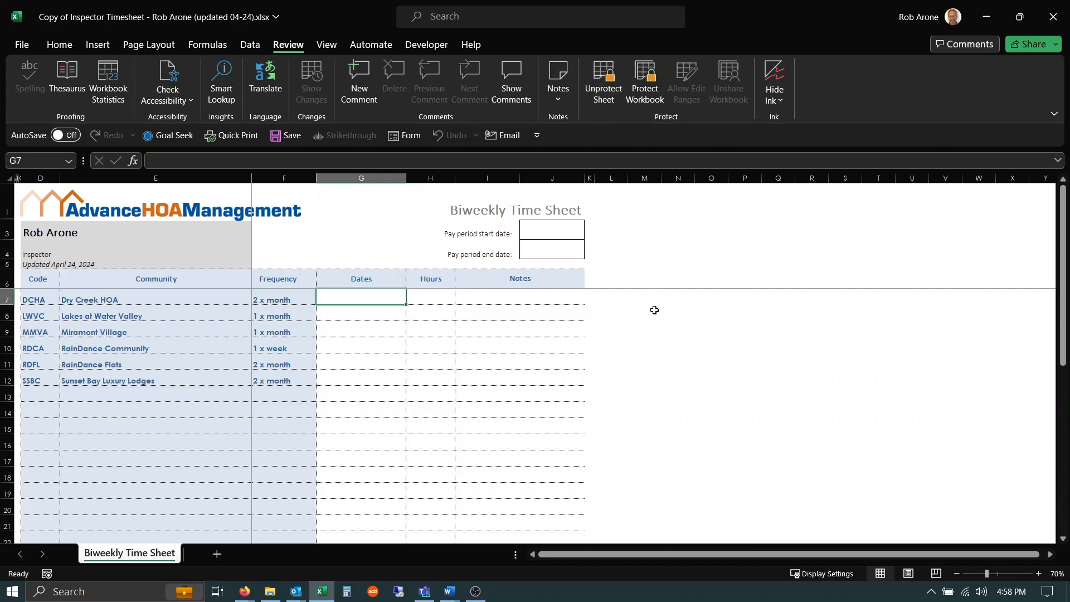
Step: Try to edit cells G7 and H10 on the protected sheet, dismissing the protection warnings
double_click(359, 299)
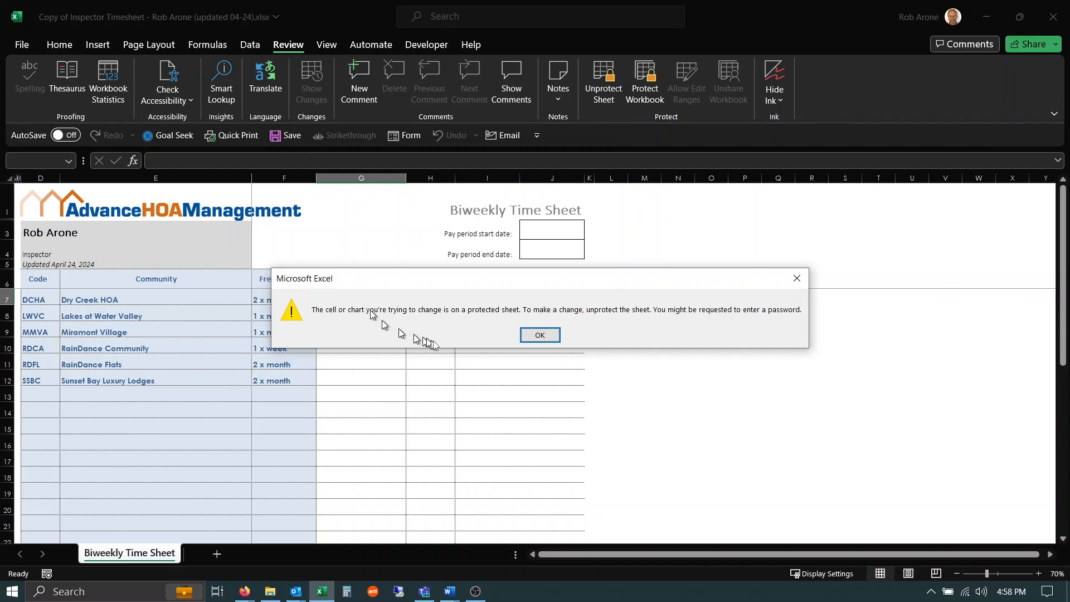
left_click(539, 334)
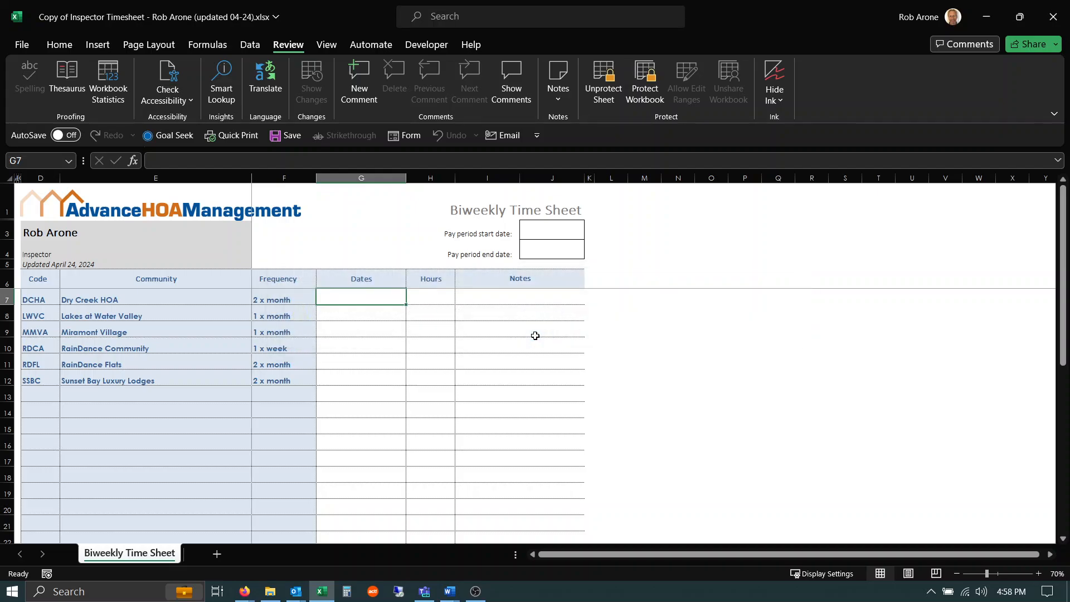
left_click(413, 347)
double_click(414, 346)
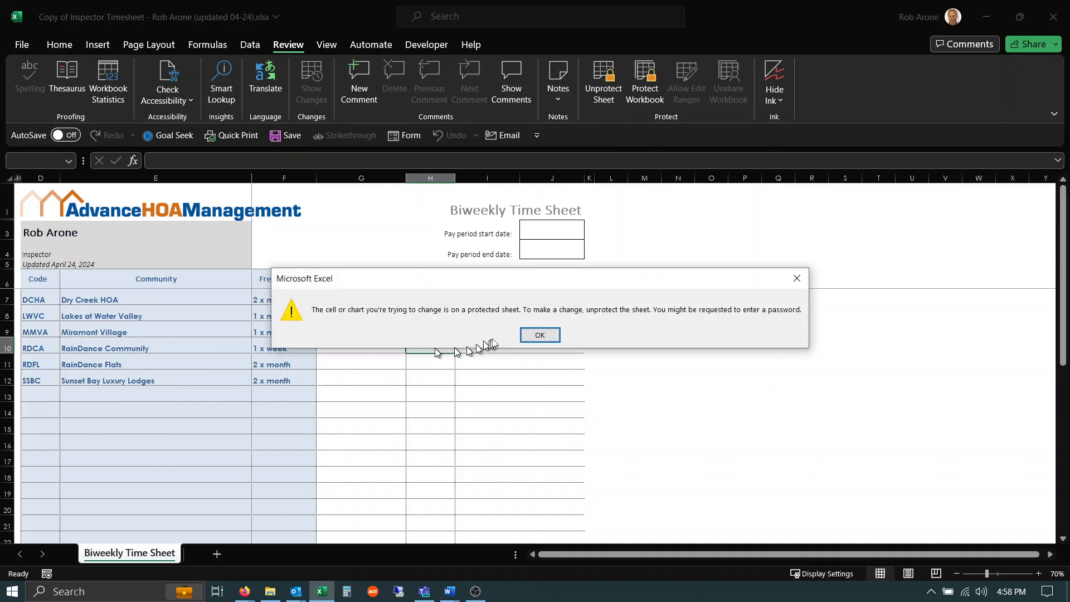
left_click(537, 335)
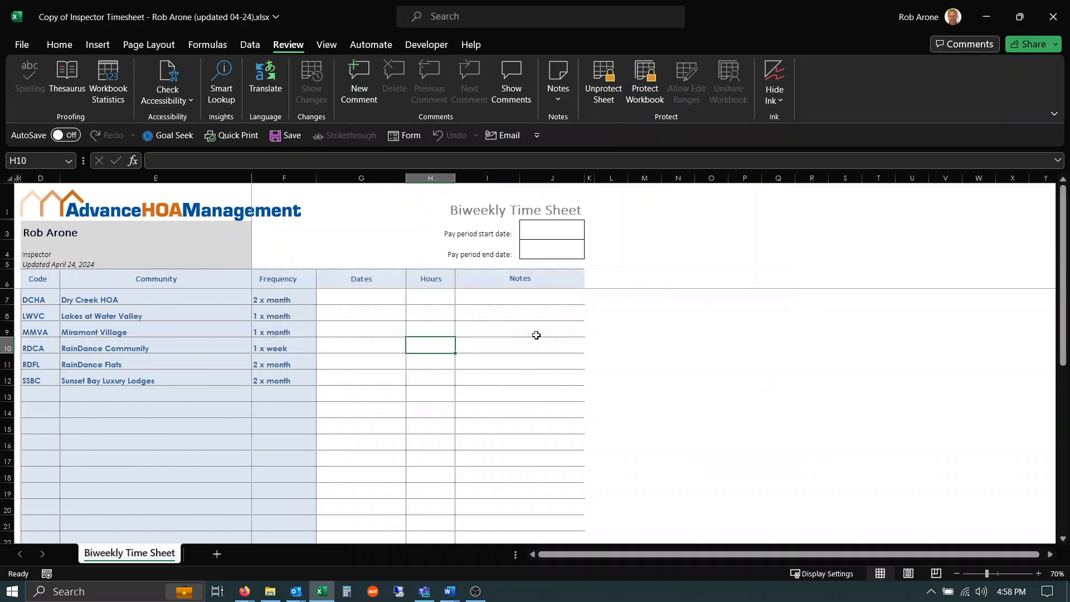
Step: Unprotect the worksheet and reselect cell G7
left_click(603, 93)
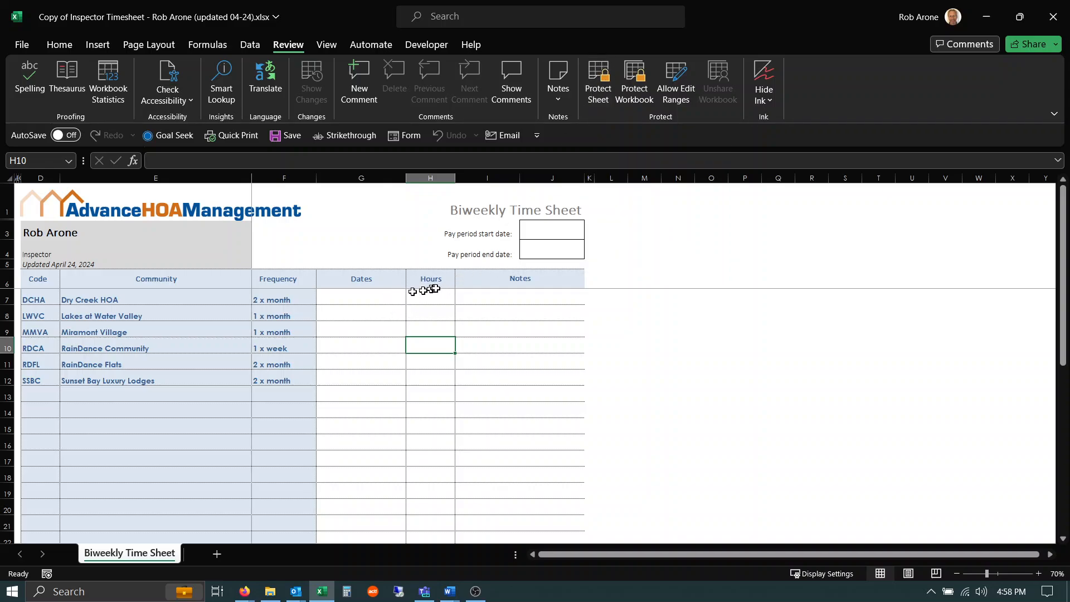
left_click(368, 300)
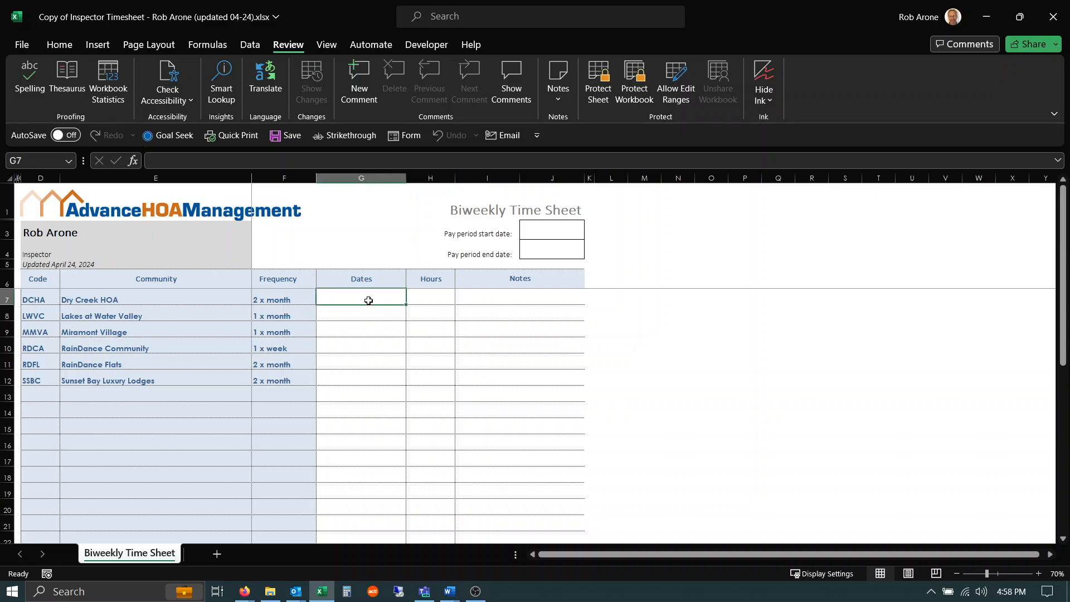
Step: Unlock the pay period start and end date cells J3:J4 in their Format Cells protection settings
left_click_drag(547, 233, 544, 246)
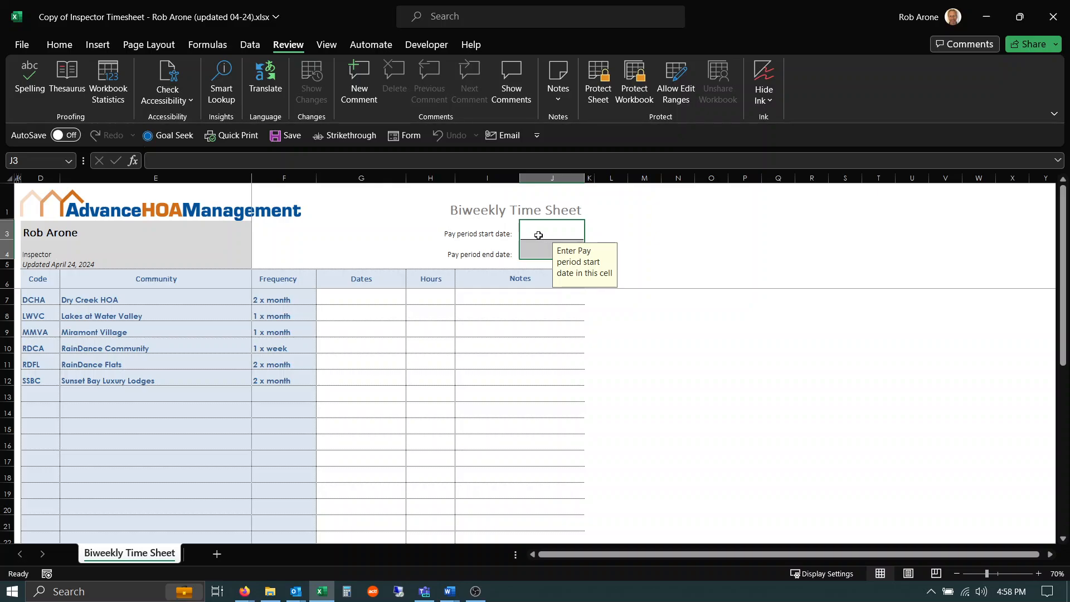
right_click(538, 236)
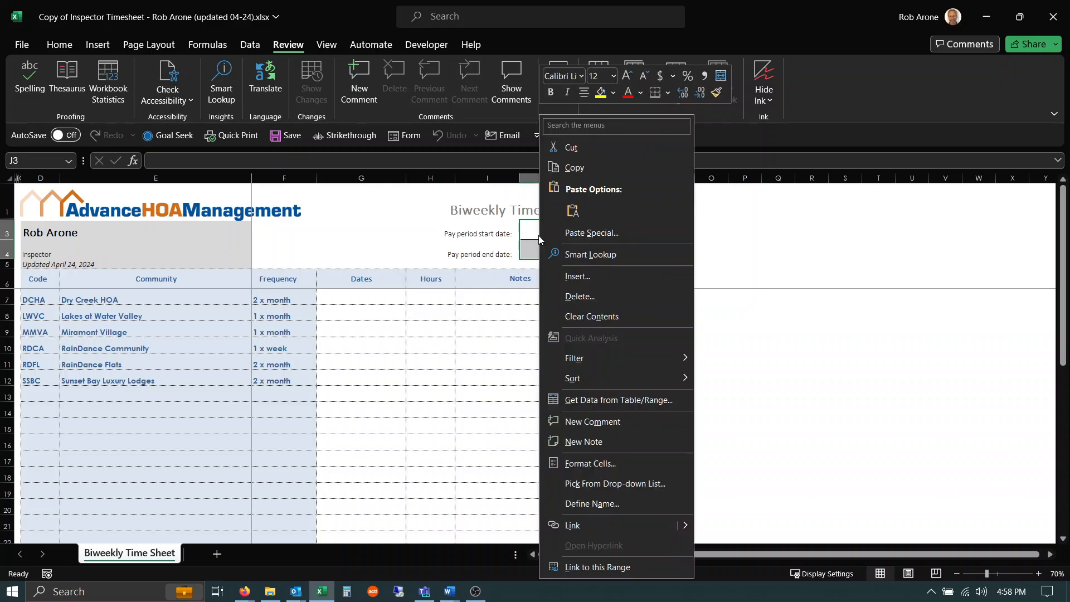
left_click(597, 461)
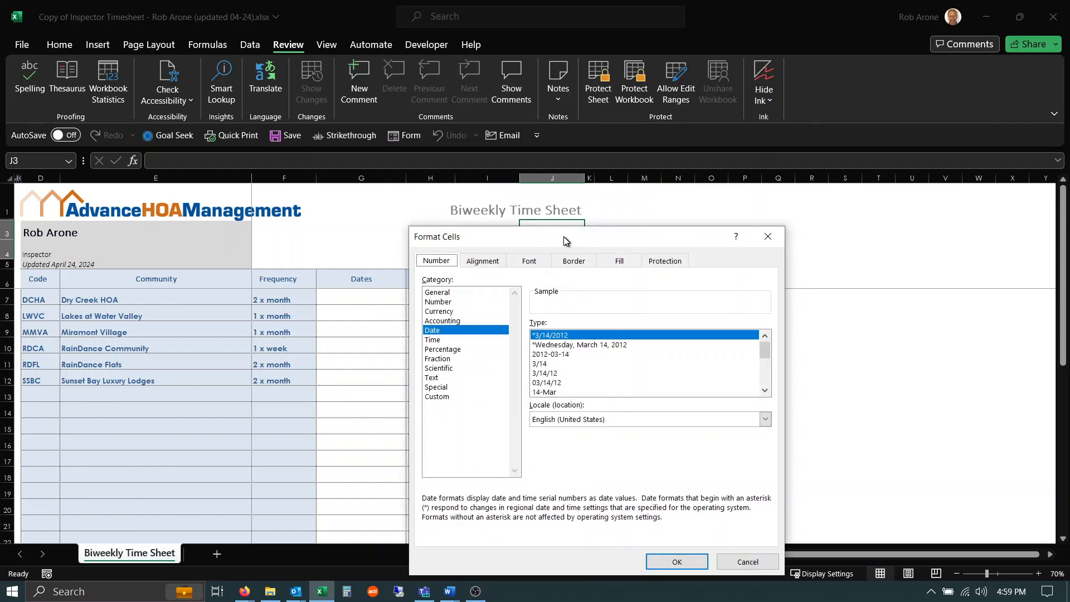
left_click_drag(564, 236, 743, 176)
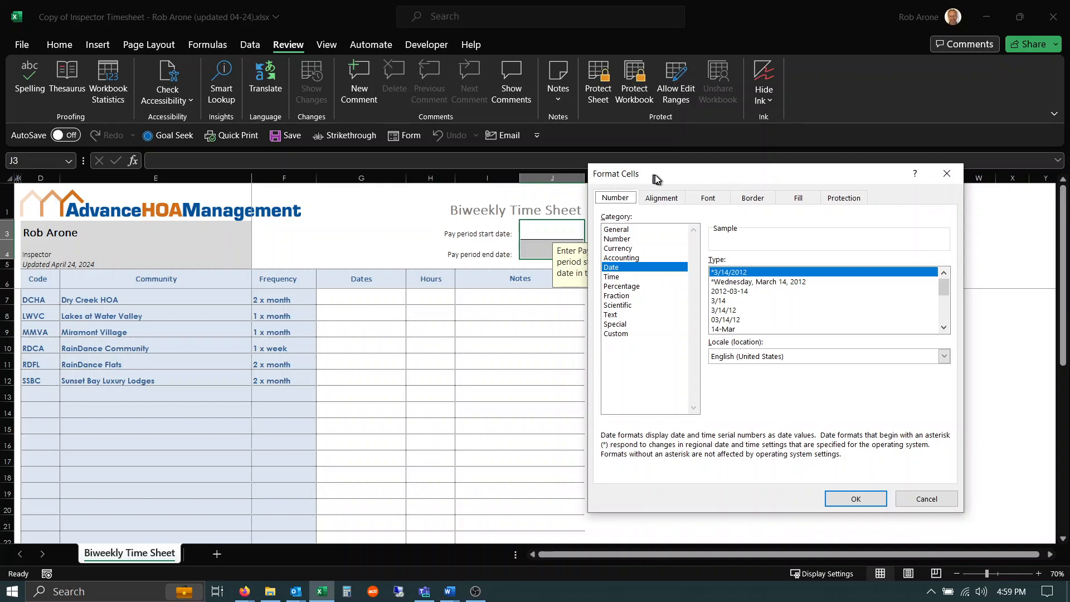
left_click_drag(654, 175, 697, 166)
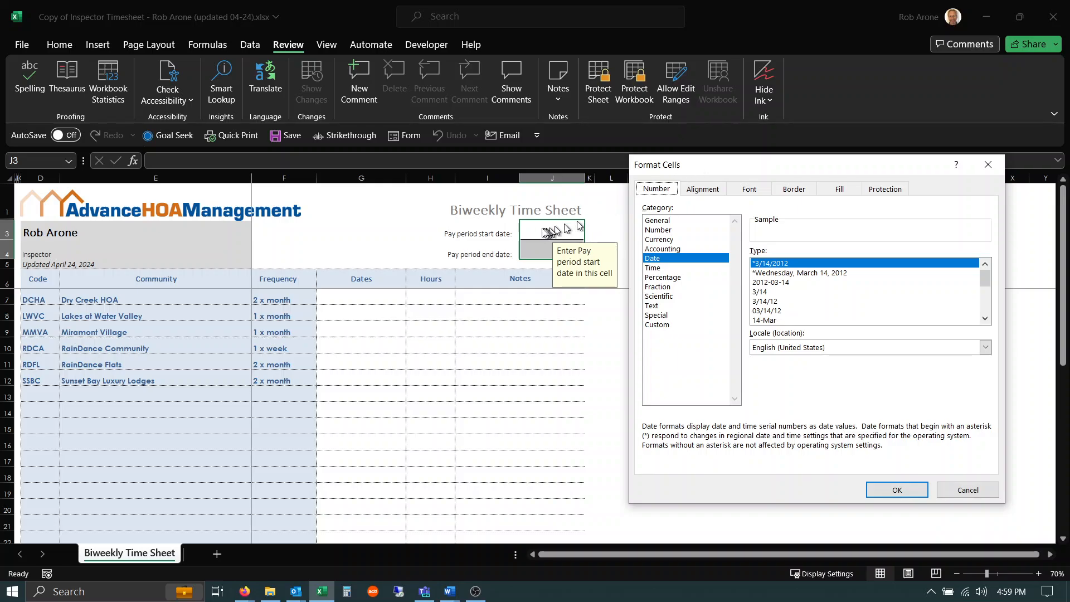
left_click(701, 189)
left_click(749, 189)
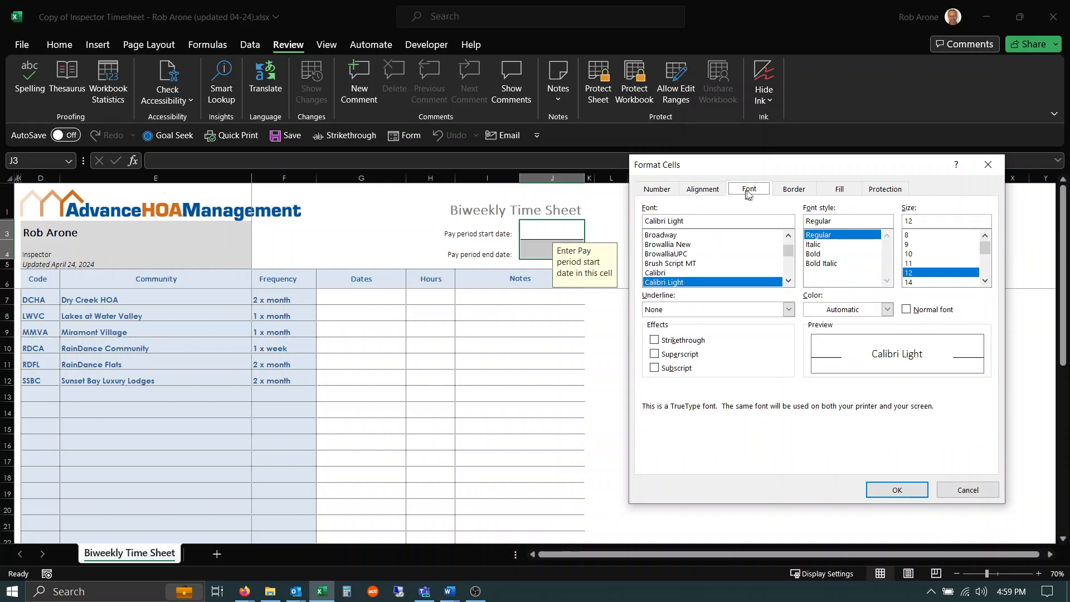
left_click(795, 189)
left_click(827, 192)
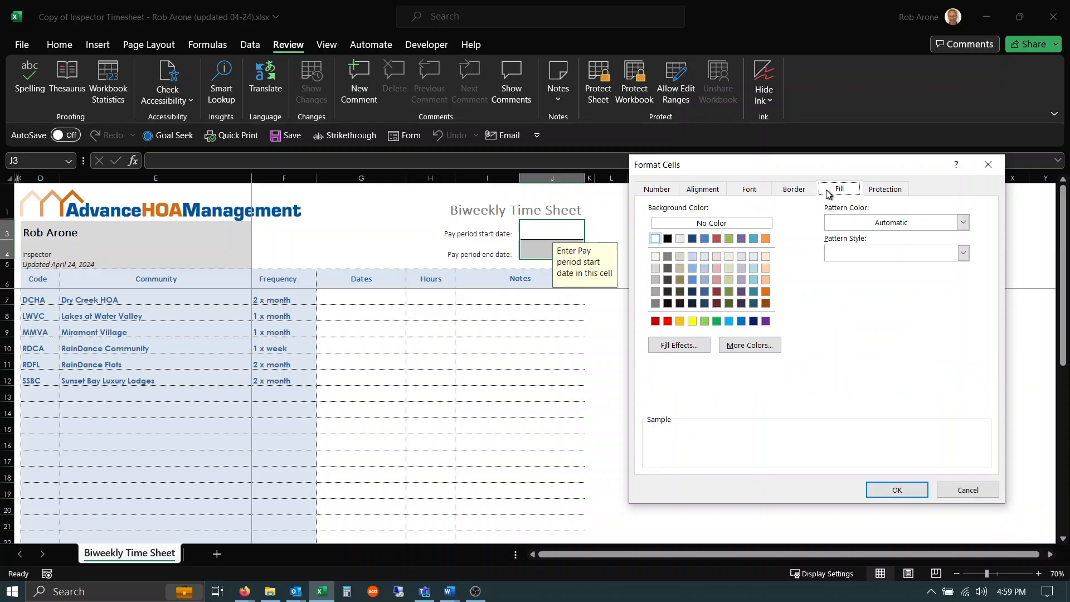
left_click(886, 190)
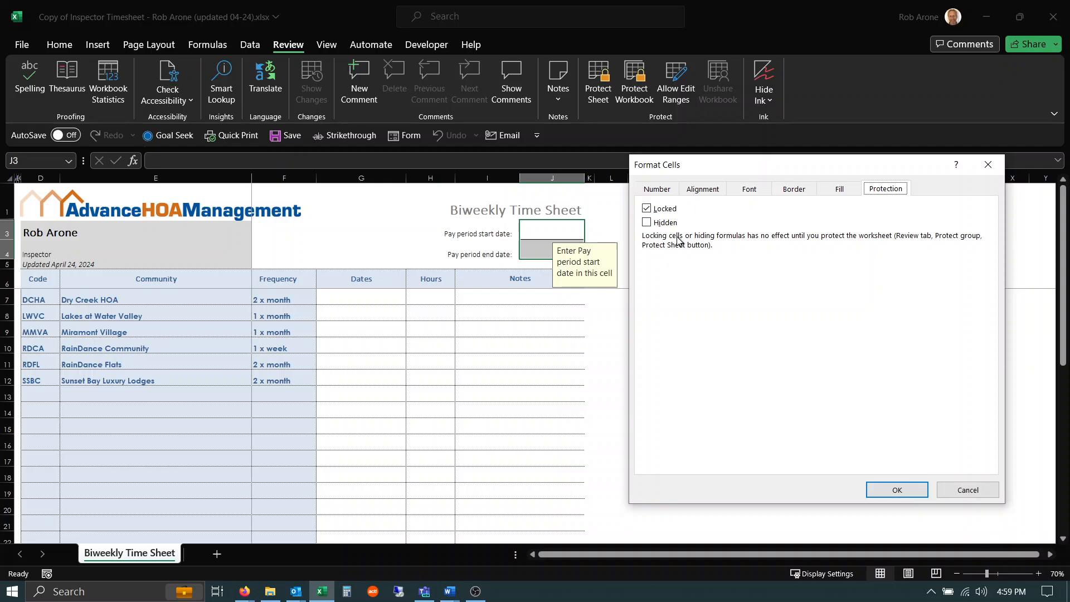
left_click(646, 210)
left_click(646, 210)
left_click(896, 488)
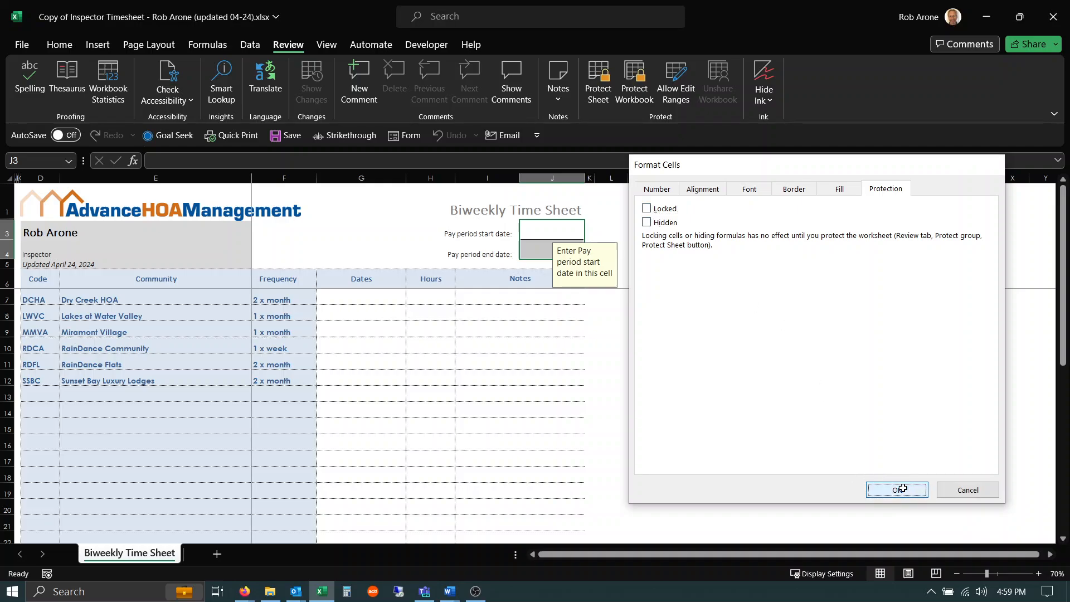
Step: Protect the worksheet again with the default permissions and no password
left_click(599, 81)
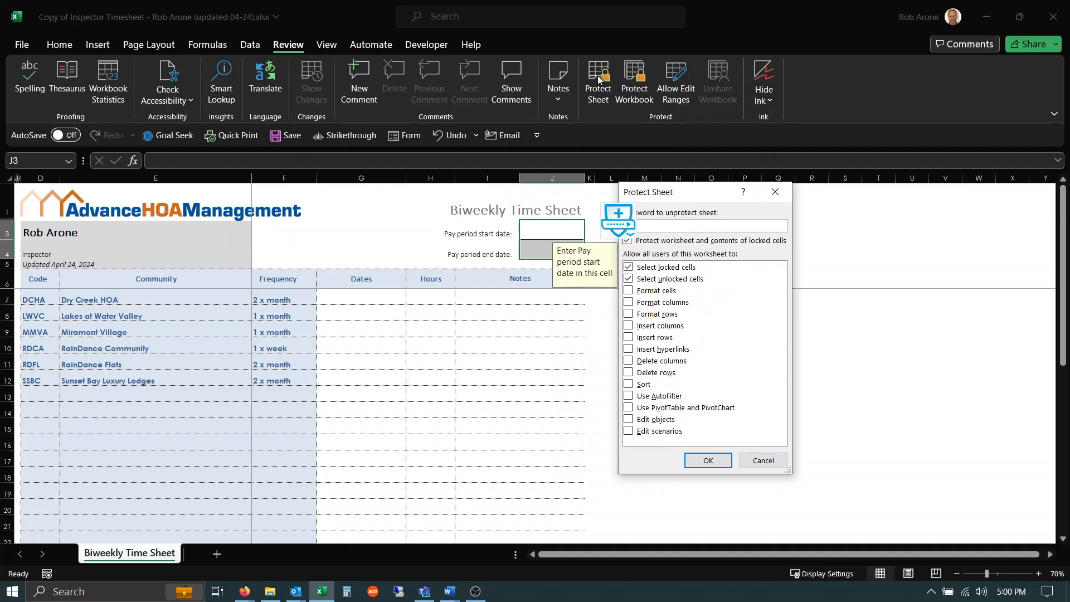
left_click(701, 463)
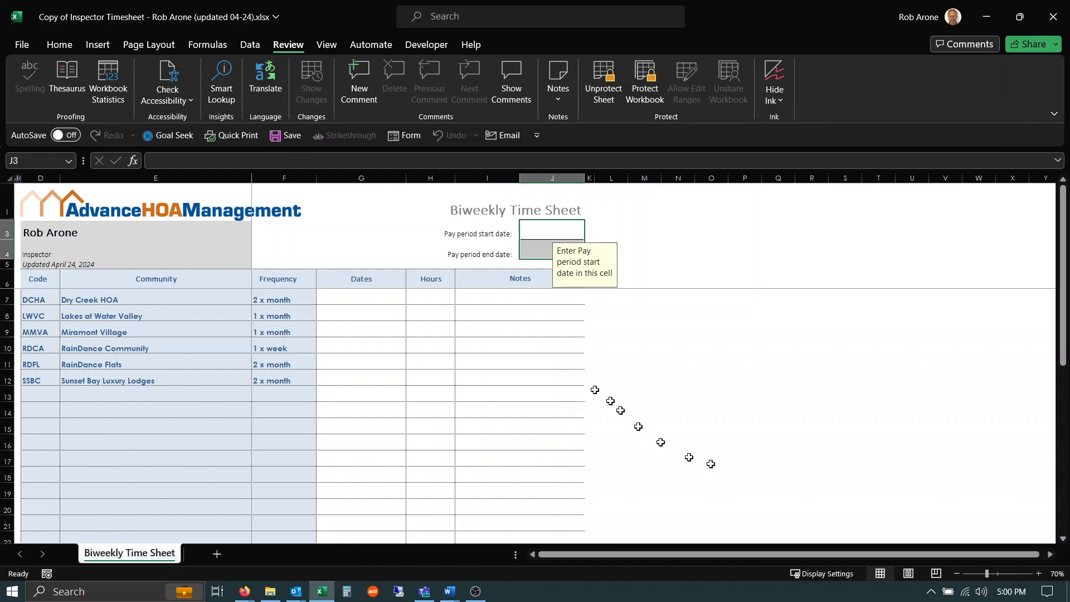
Step: Enter 04/24/24 as the pay period start date and 04/30/24 as the pay period end date
left_click(538, 229)
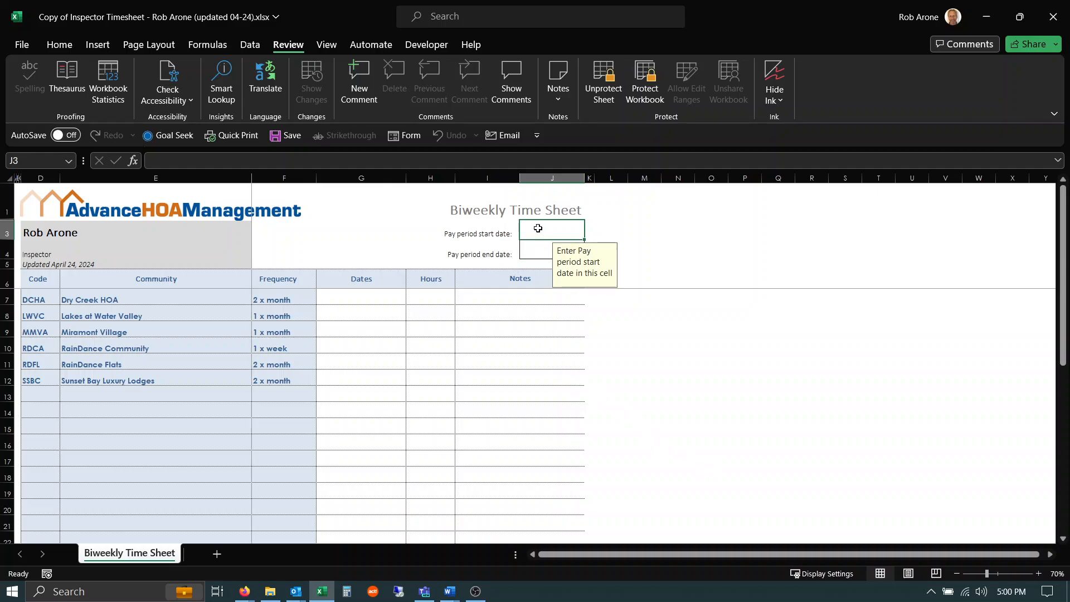
type("0")
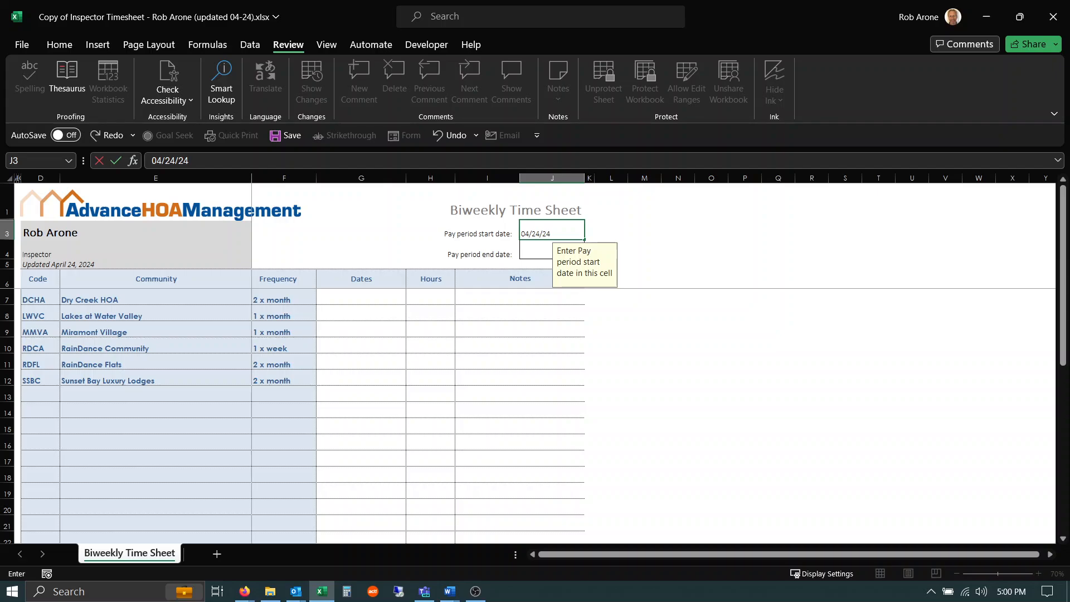
type("4/24/24")
key("Return")
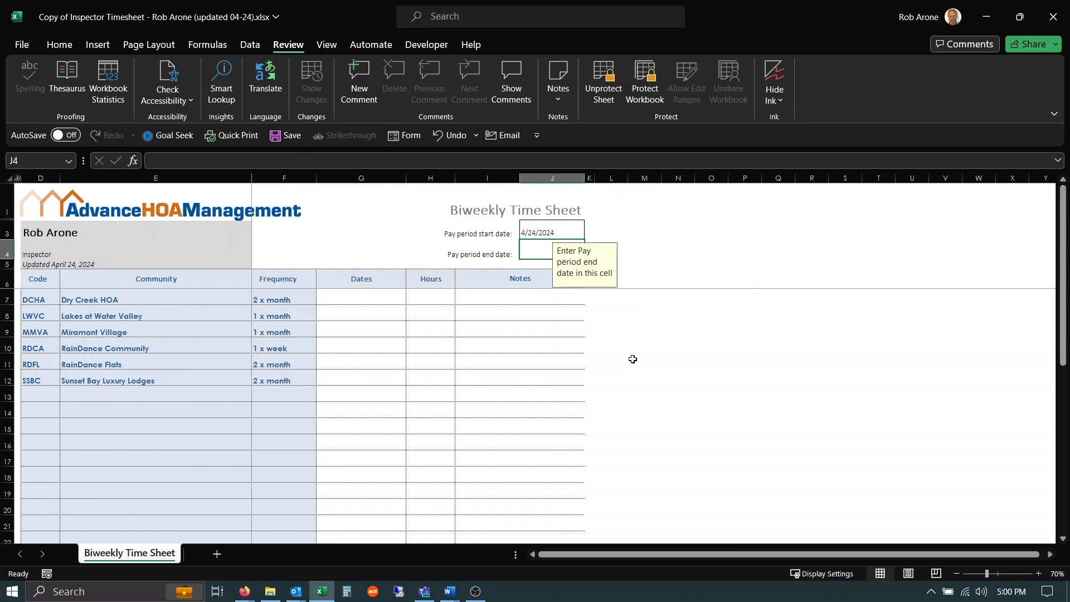
type("04/30/24")
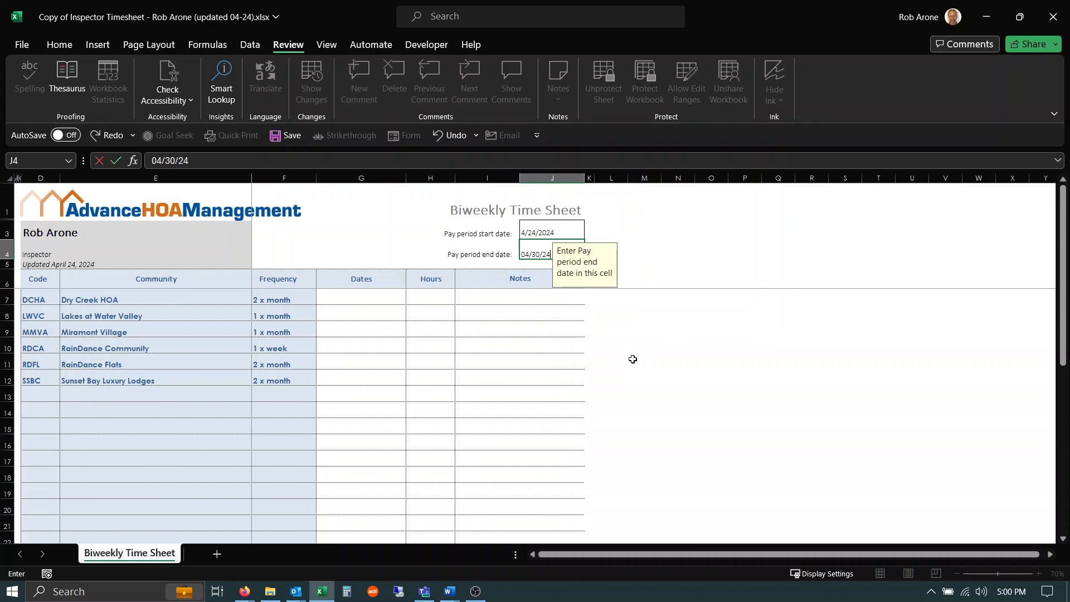
key("Return")
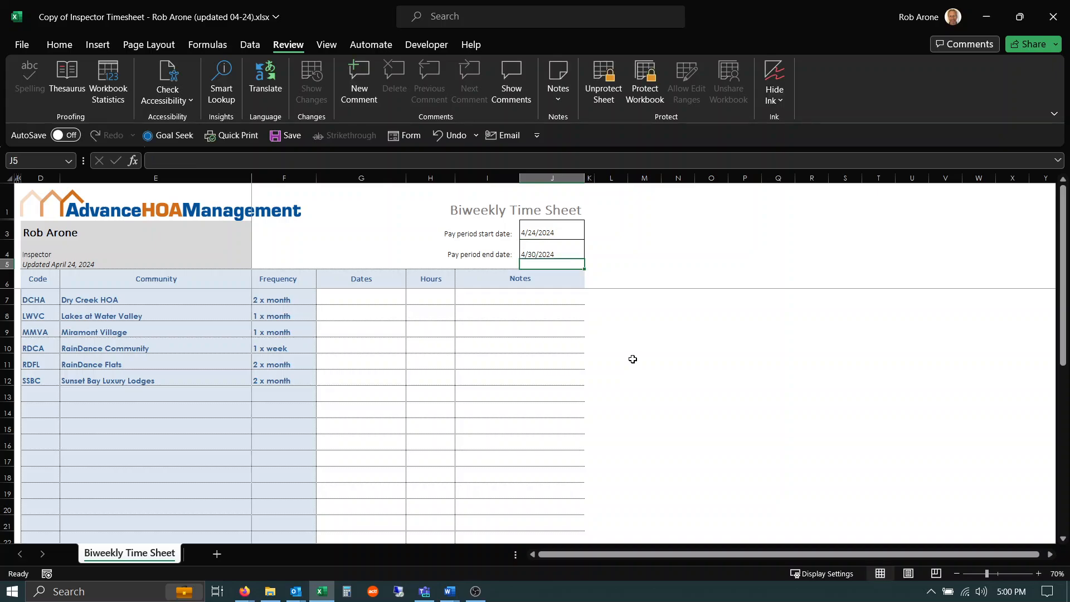
Step: Try typing 4 into Dates cell G7 on the protected sheet, dismissing the warning
left_click(360, 297)
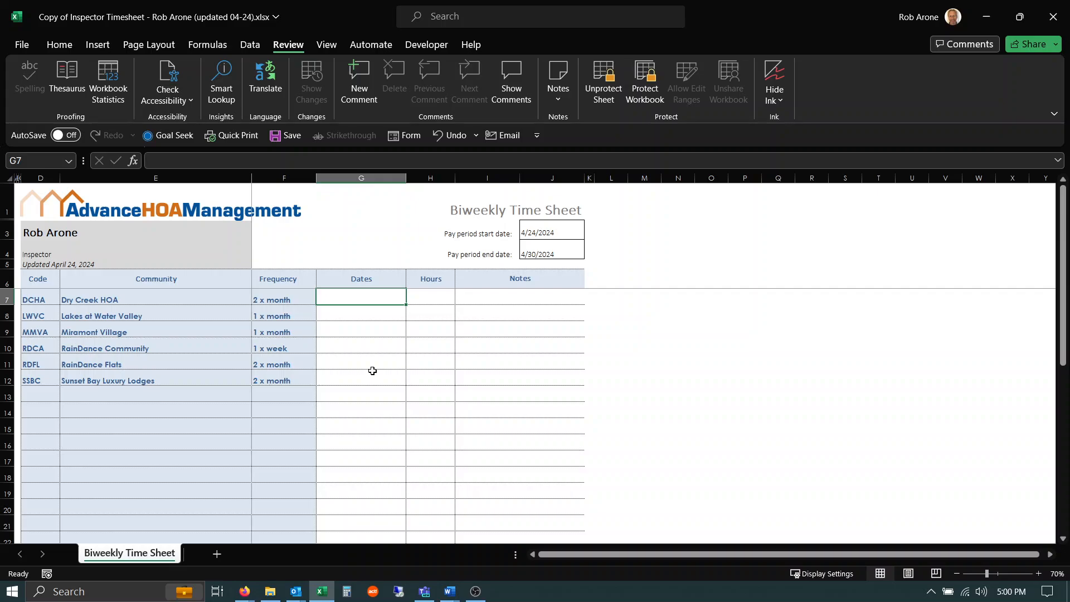
key("4")
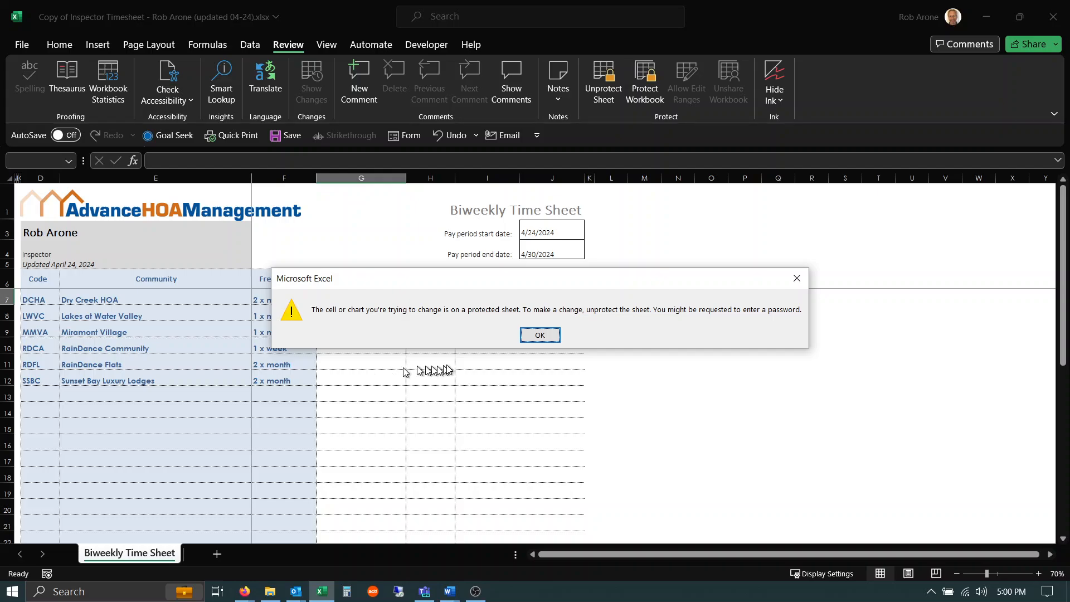
left_click(540, 335)
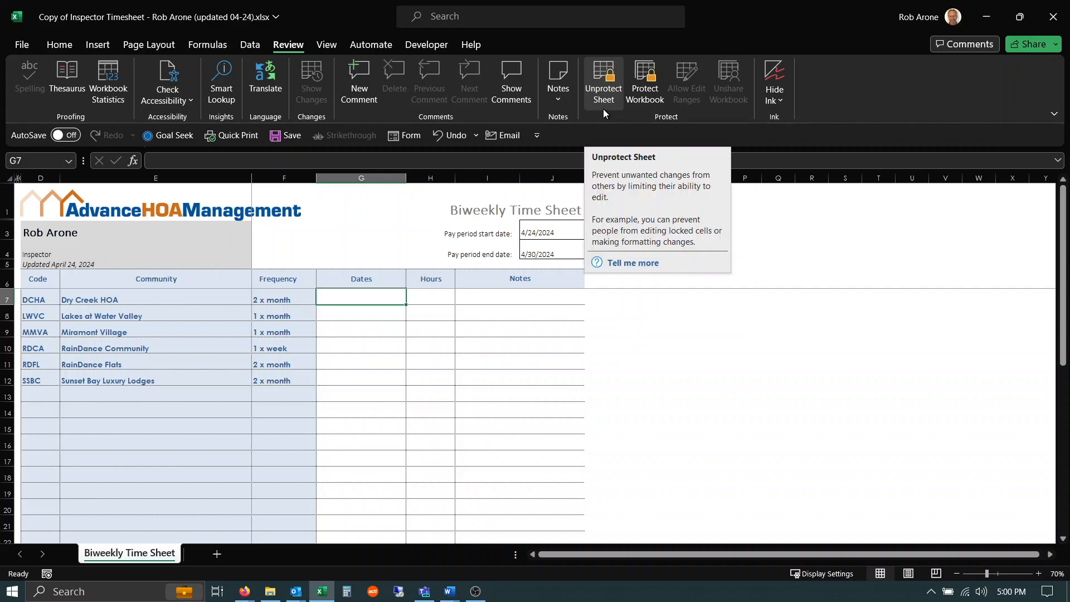
Step: Unprotect the worksheet and unlock the Dates, Hours and Notes entry cells G7:J12
left_click(604, 78)
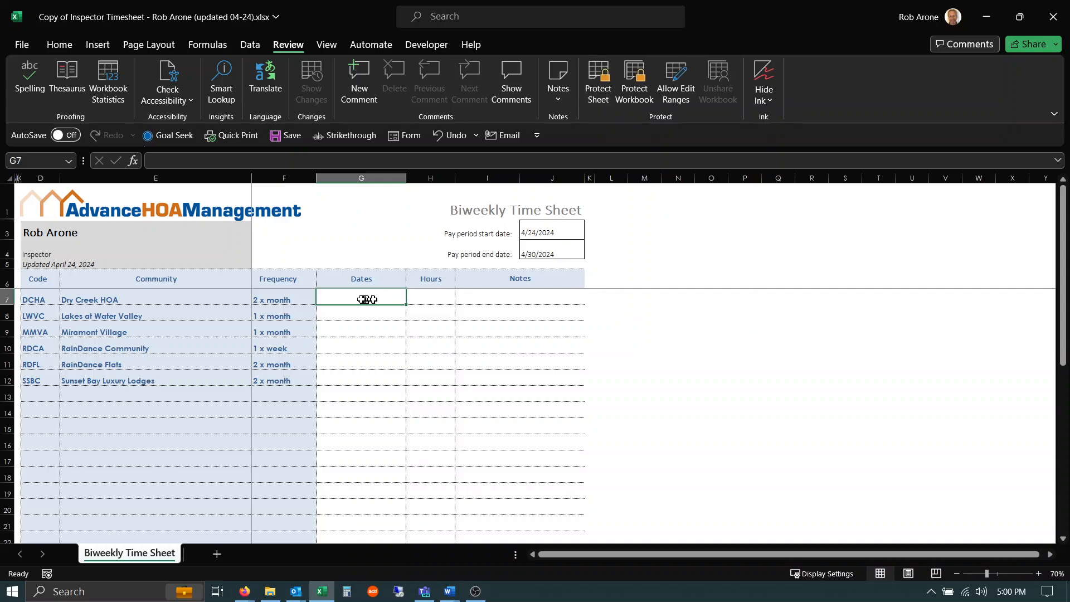
mouse_move(363, 299)
left_mouse_down()
mouse_move(466, 320)
mouse_move(465, 378)
left_mouse_up()
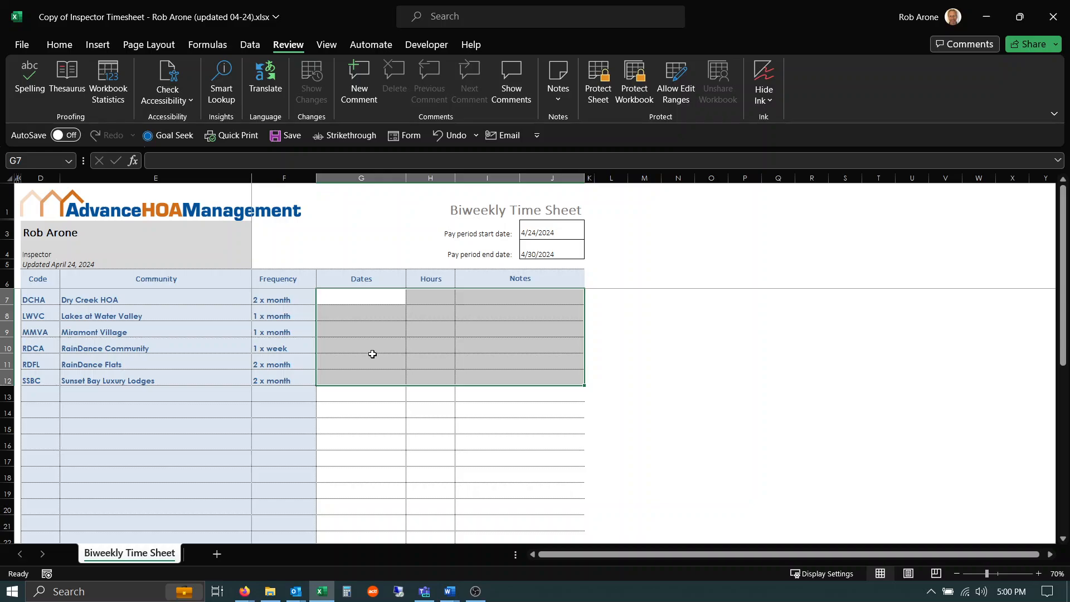
key("ctrl+1")
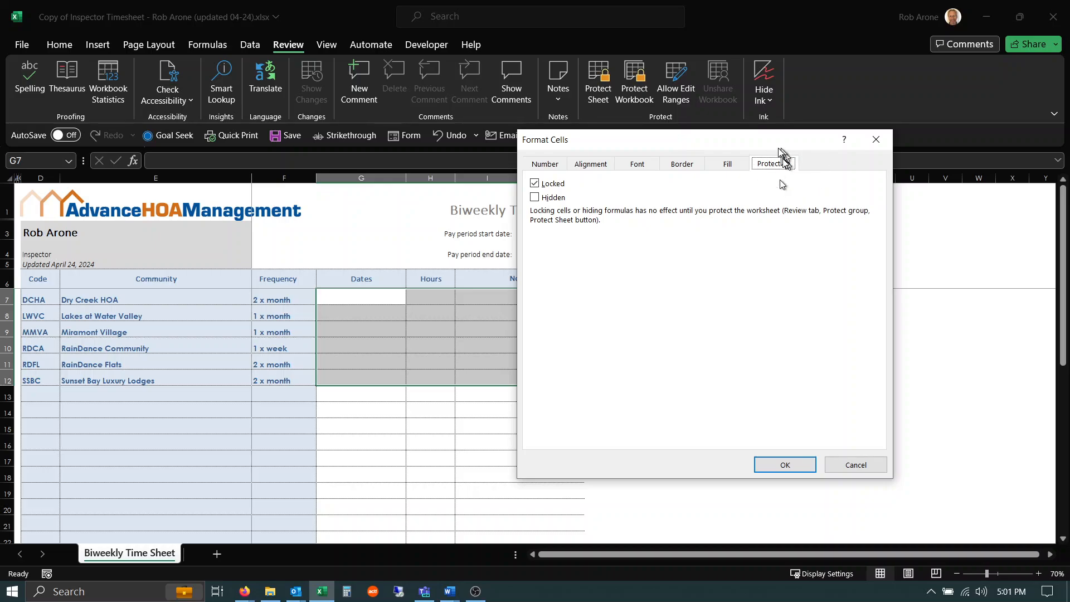
left_click(535, 184)
left_click(783, 465)
scroll(518, 442, "down", 5)
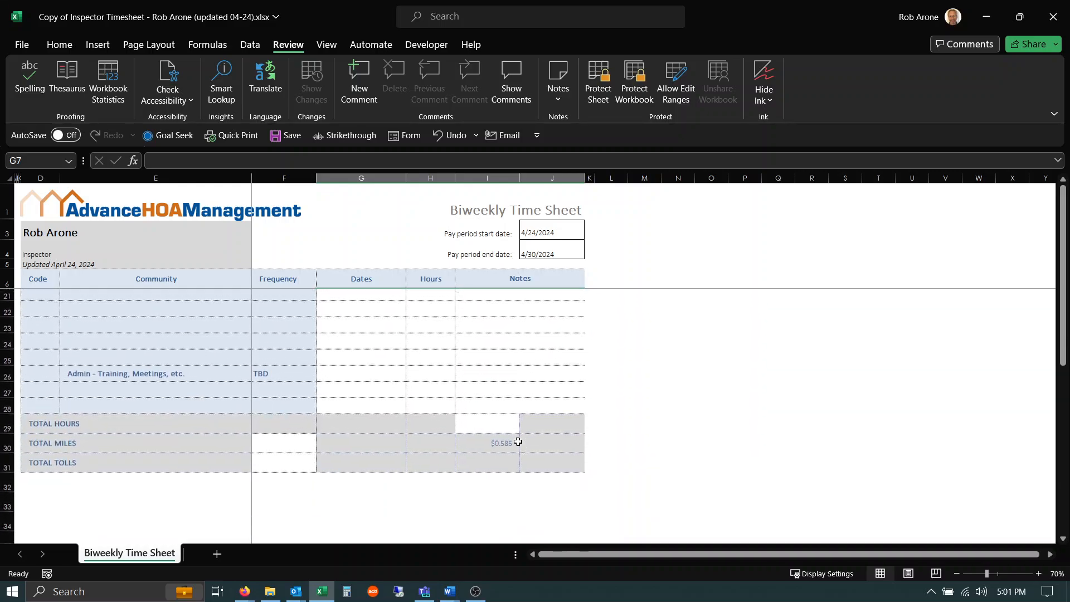
Step: Unlock the Admin row's entry cells G26:J26 so they stay editable under protection
left_click_drag(351, 363, 485, 365)
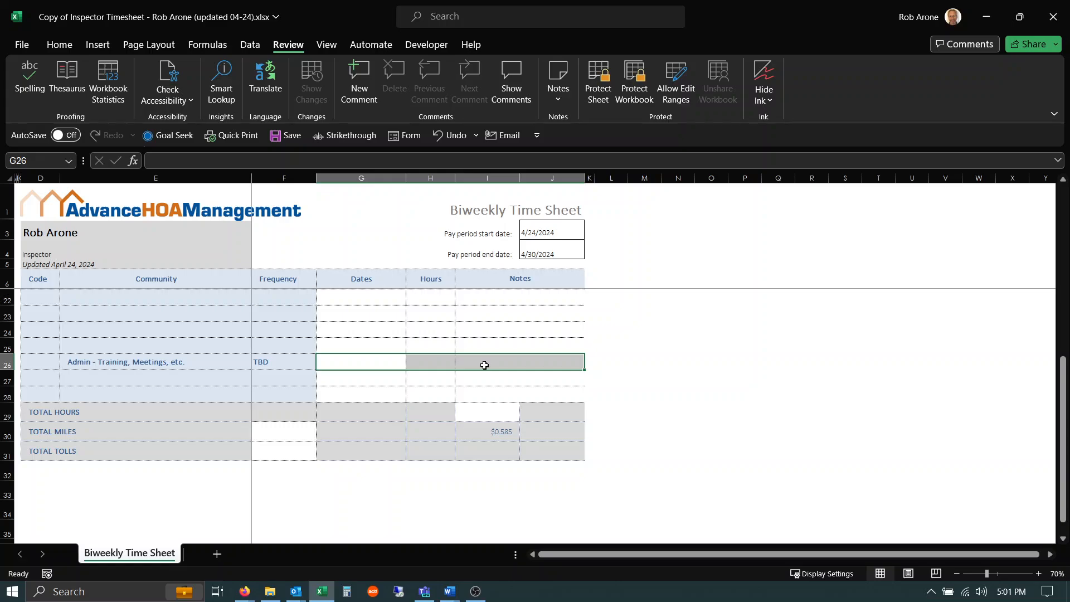
key("ctrl+1")
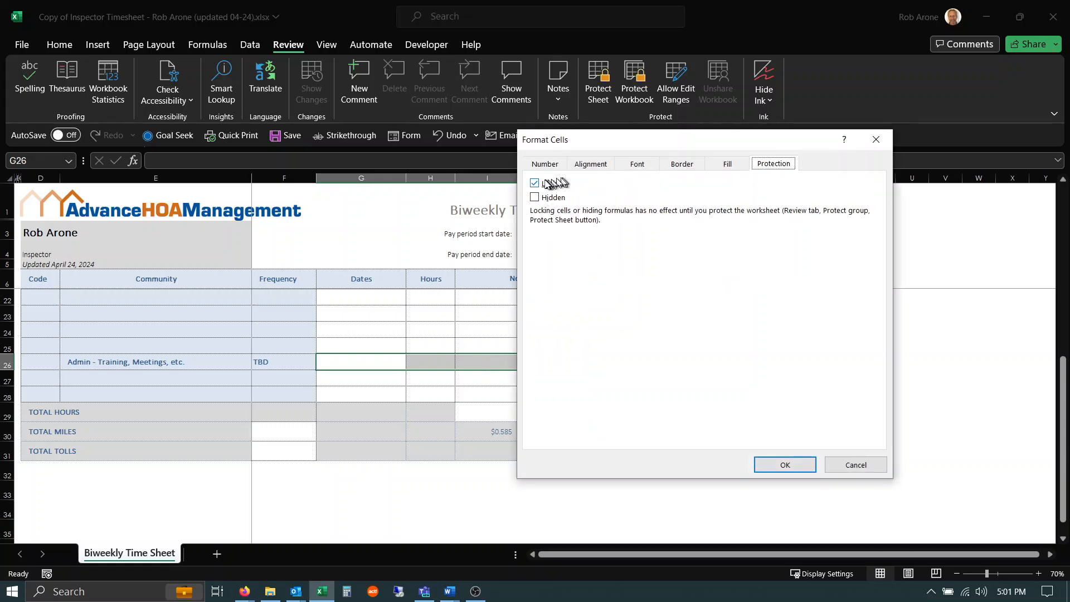
left_click(535, 183)
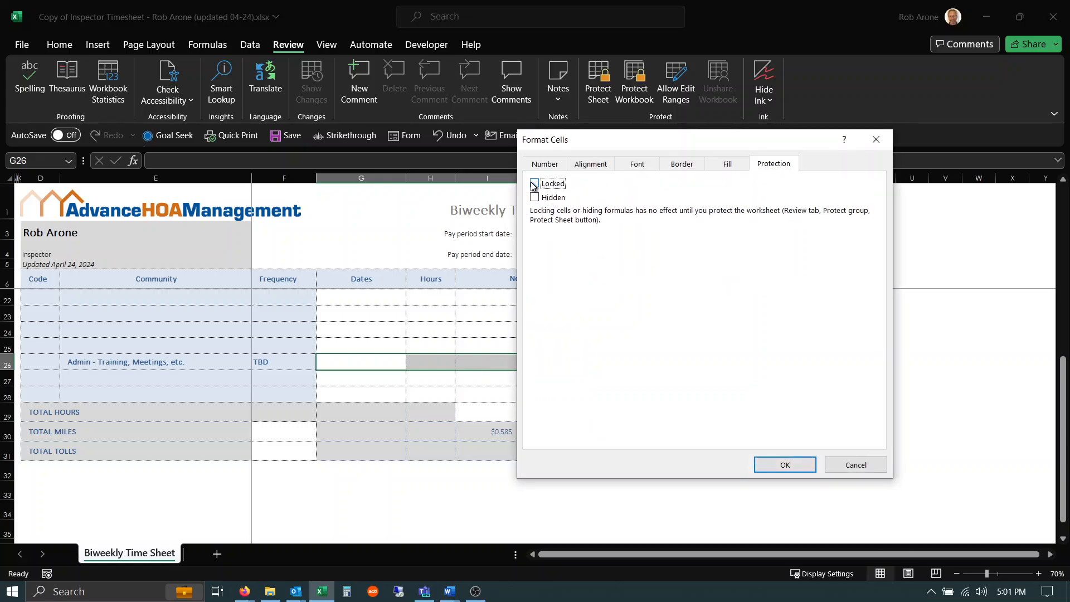
left_click(785, 467)
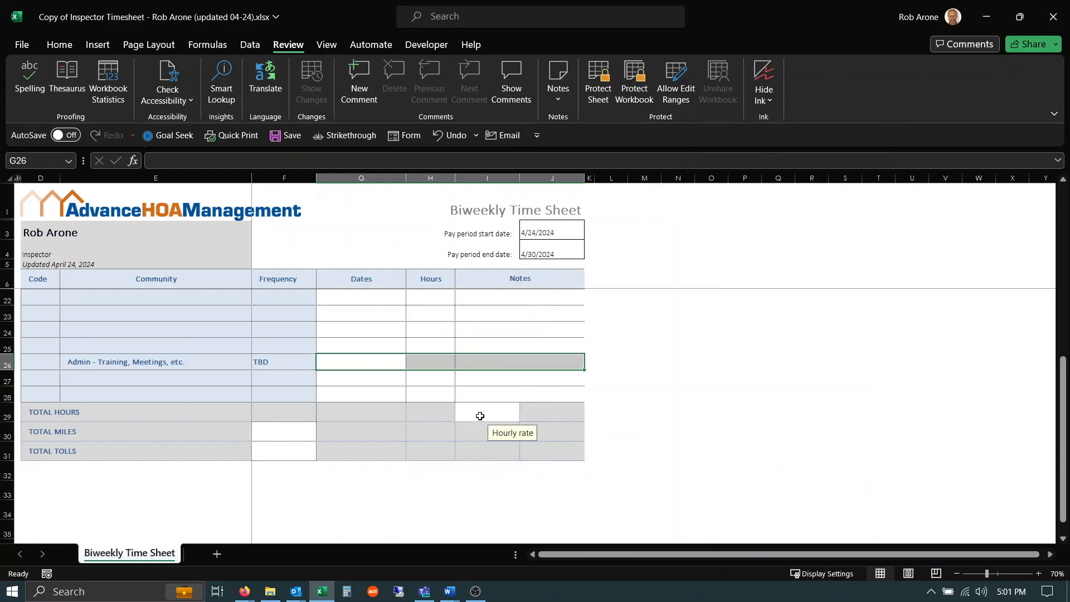
Step: Unlock the hourly rate cell I29 beside Total Hours
left_click(480, 415)
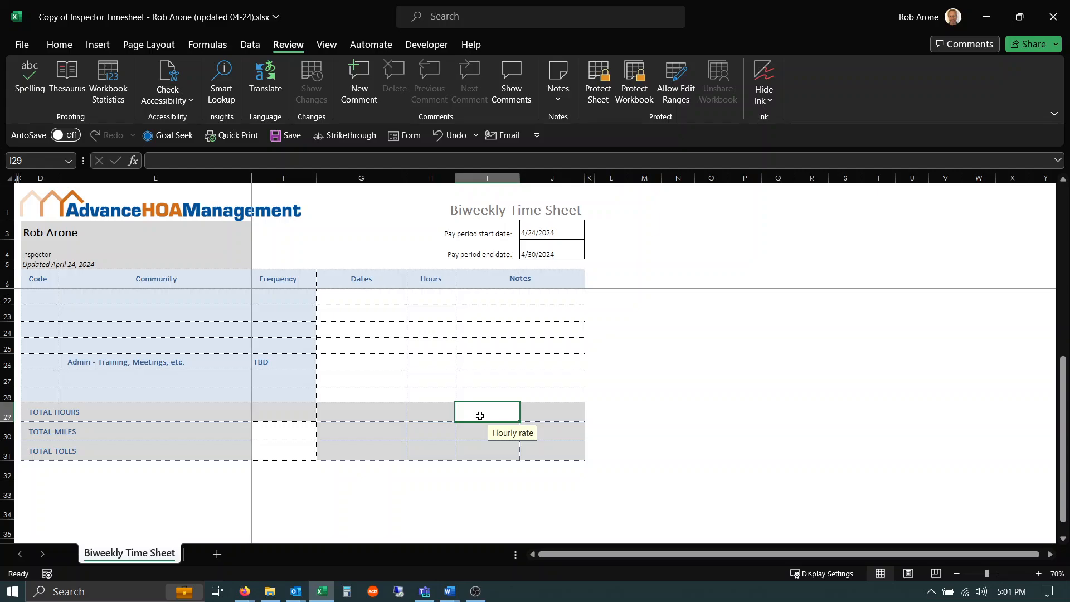
key("ctrl+1")
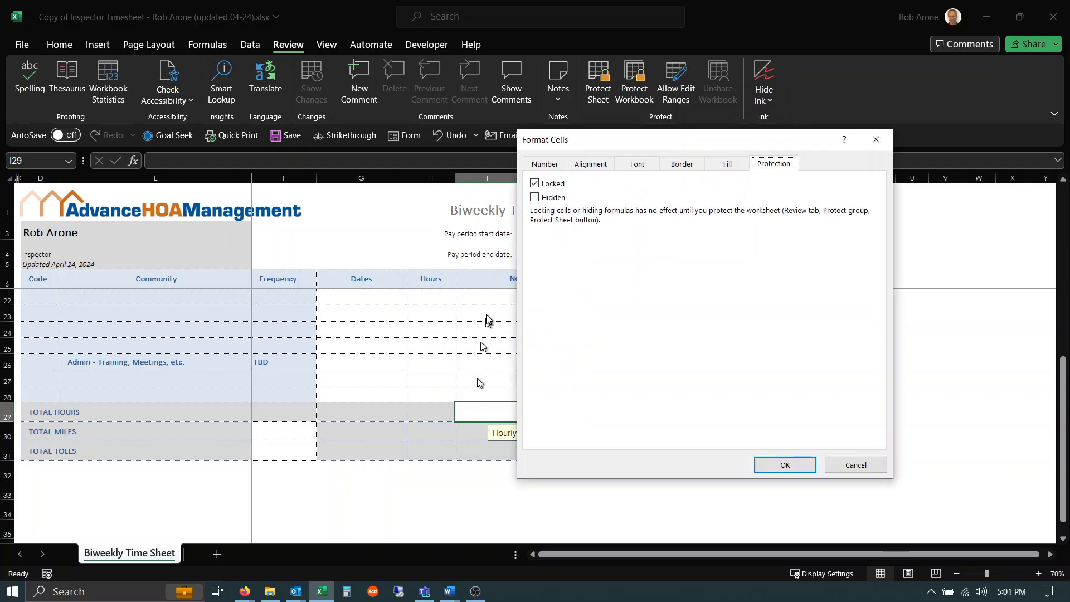
left_click(535, 184)
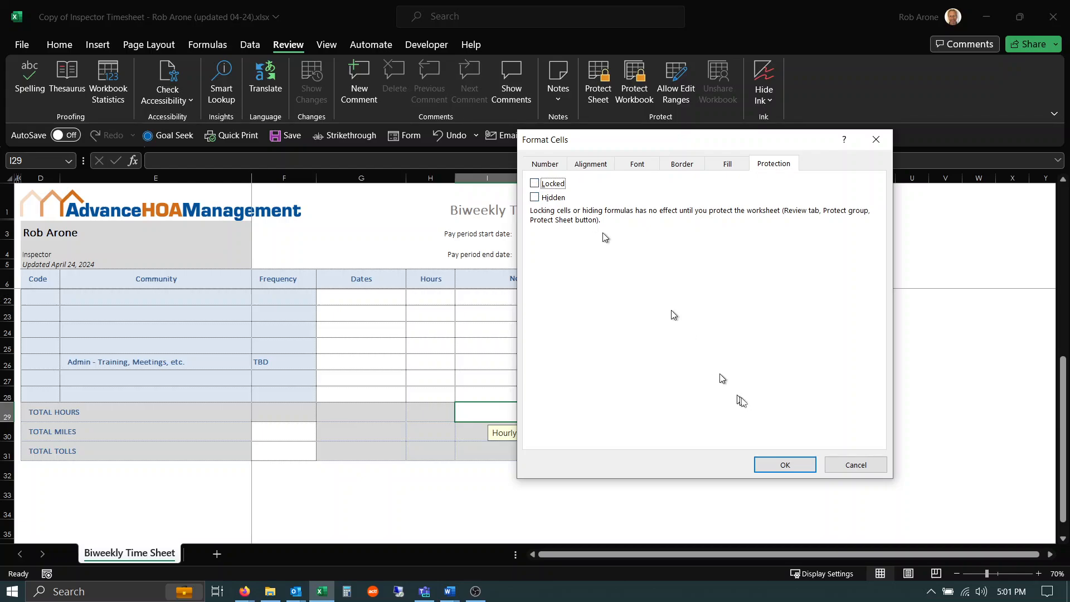
left_click(781, 465)
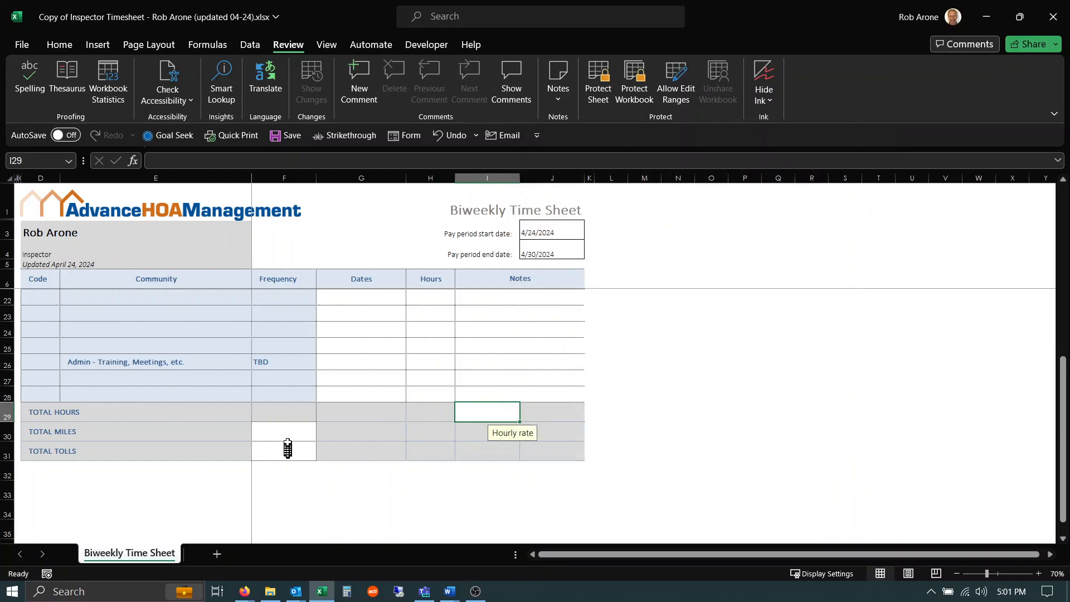
Step: Unlock the Total Miles and Total Tolls input cells F30:F31
left_click_drag(289, 432, 290, 452)
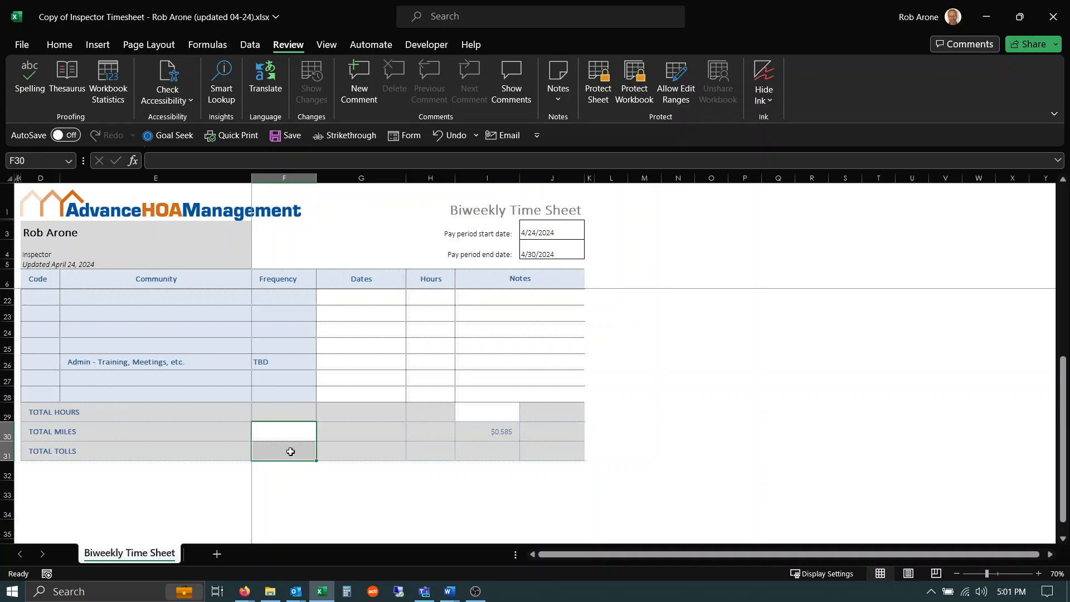
key("ctrl+1")
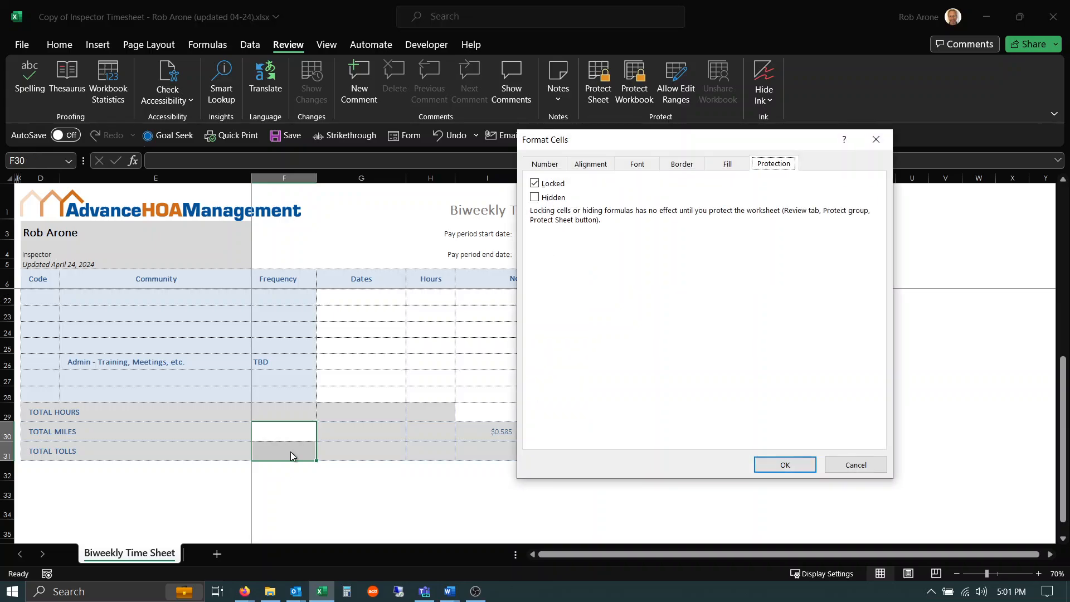
left_click(534, 183)
left_click(781, 463)
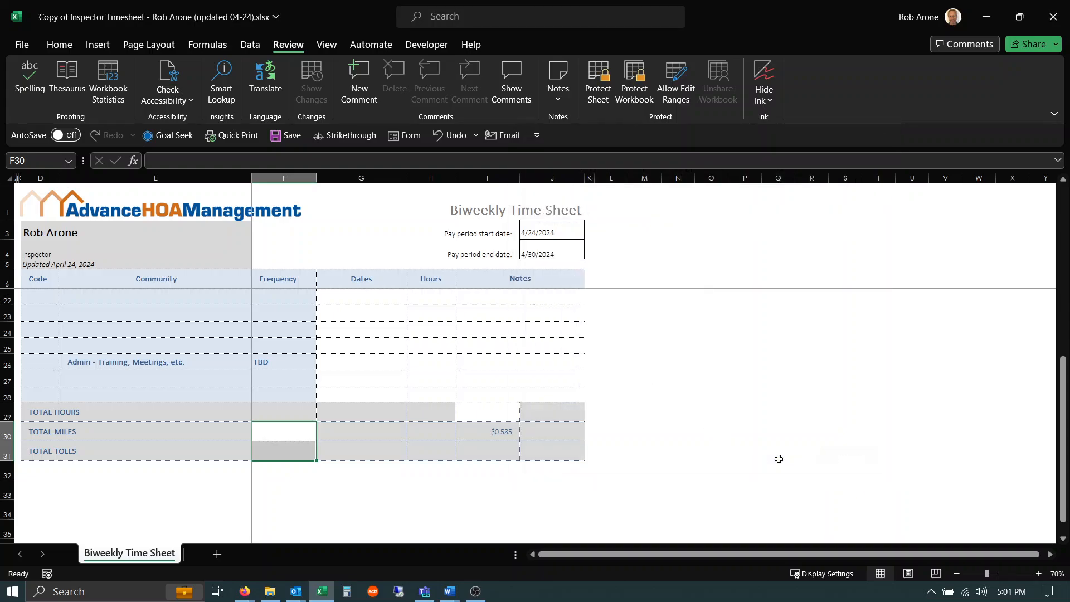
Step: Protect the worksheet again with the default permissions and no password
scroll(705, 320, "up", 5)
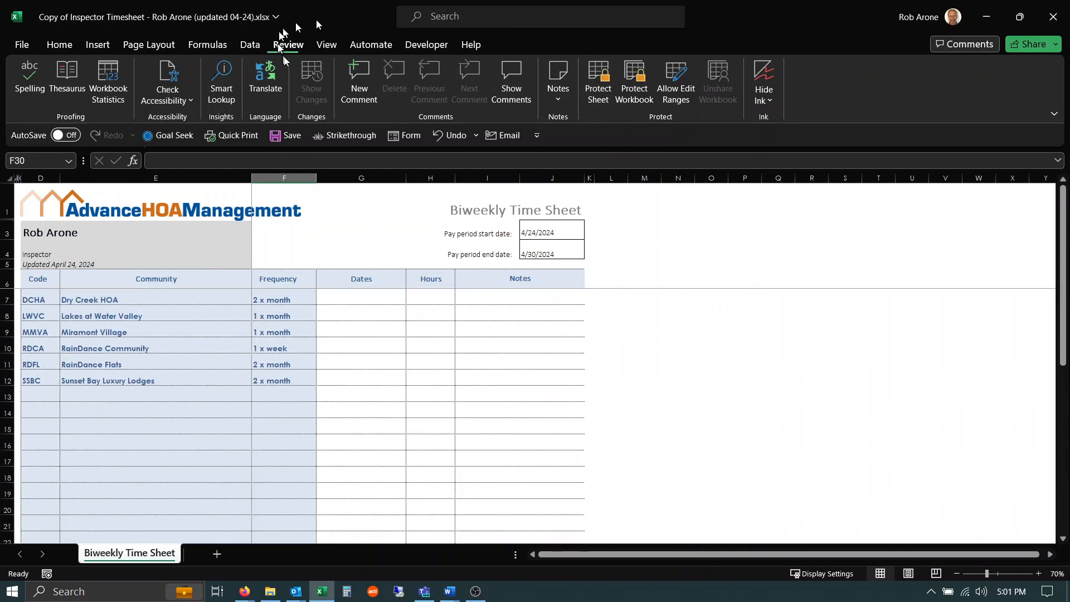
left_click(598, 82)
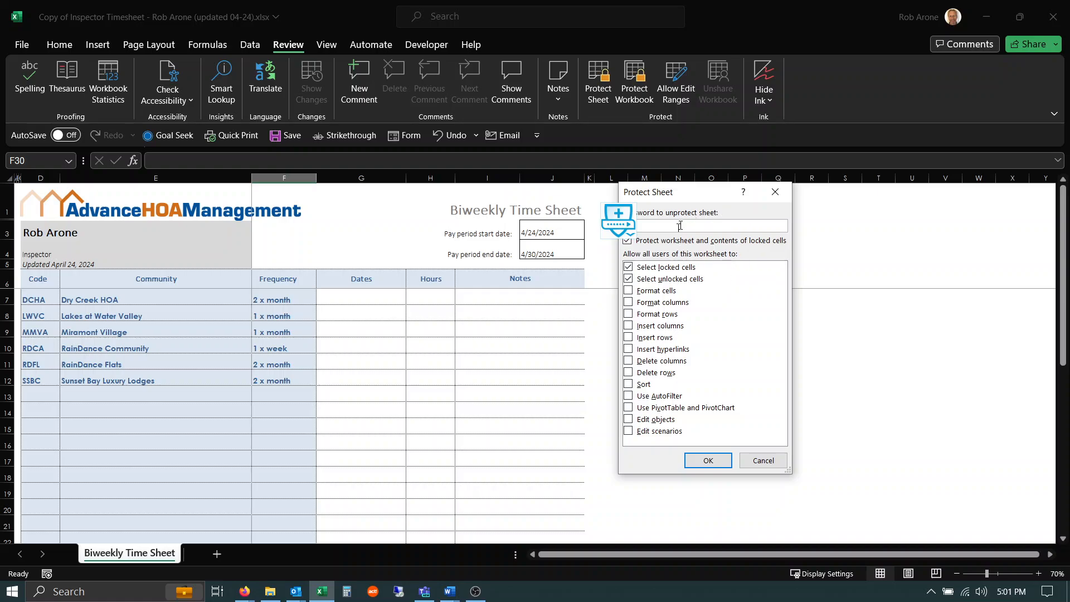
left_click(708, 461)
Step: Enter test data in row 7: Dates "2, 3", Hours 3 and Notes "sdjflsdjfs"
left_click(351, 295)
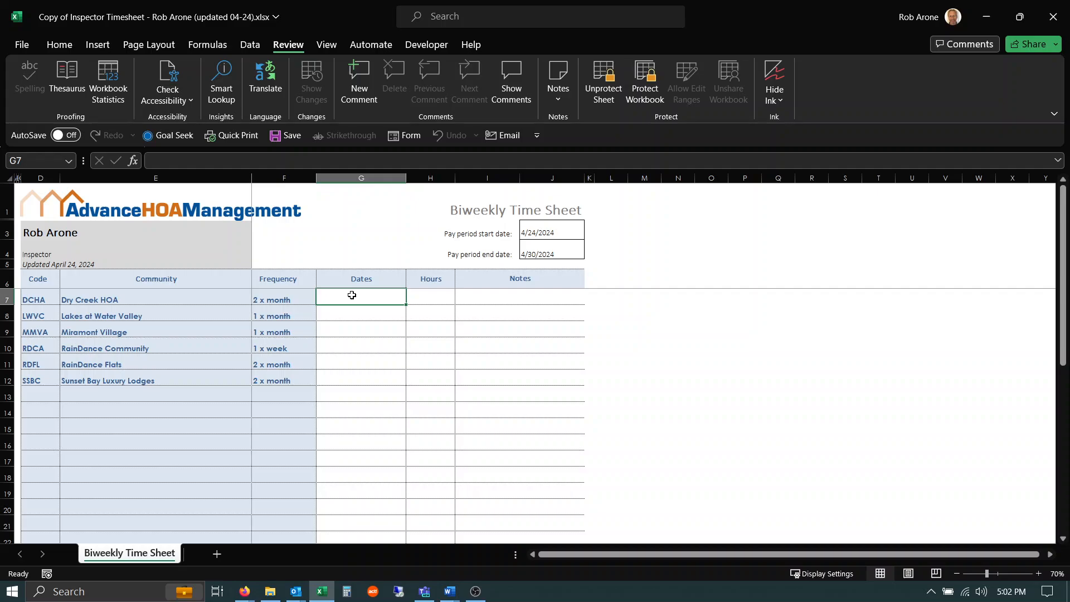
type("2")
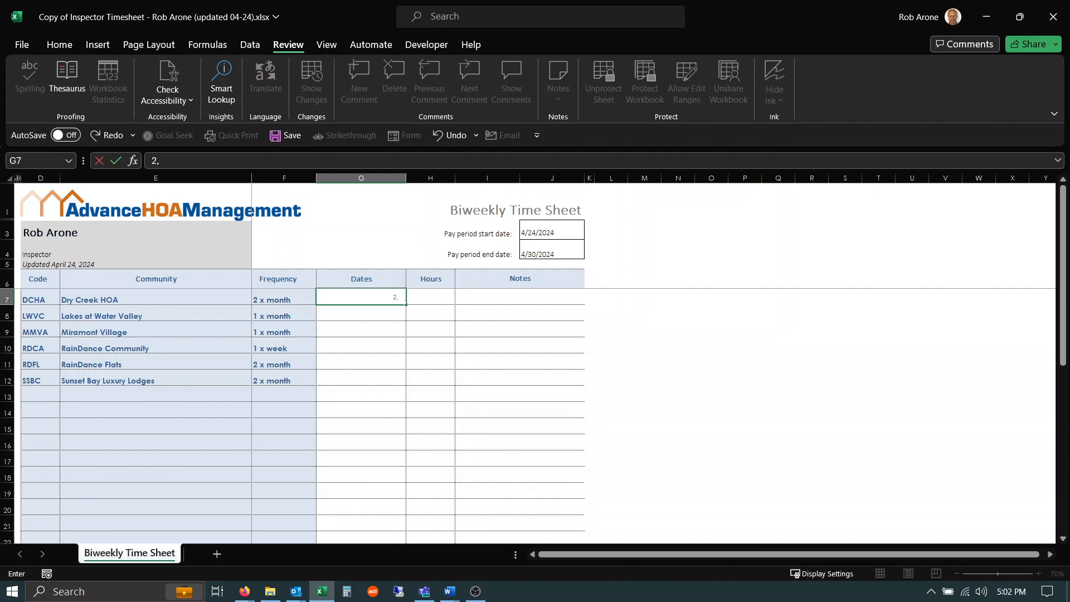
type(", 3")
key("Tab")
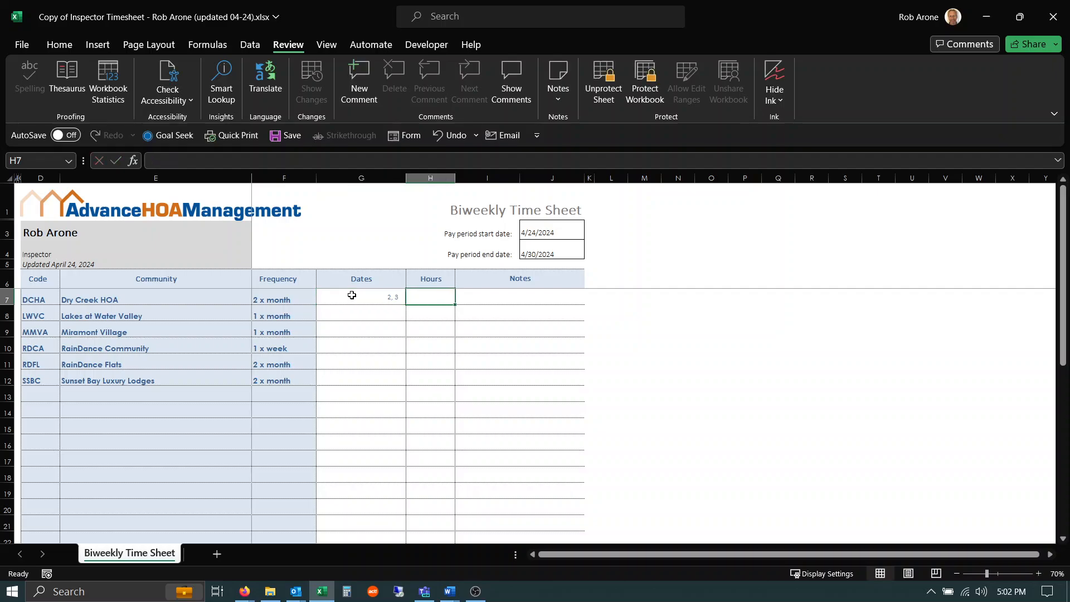
type("3")
key("Tab")
type("sdjflsdj")
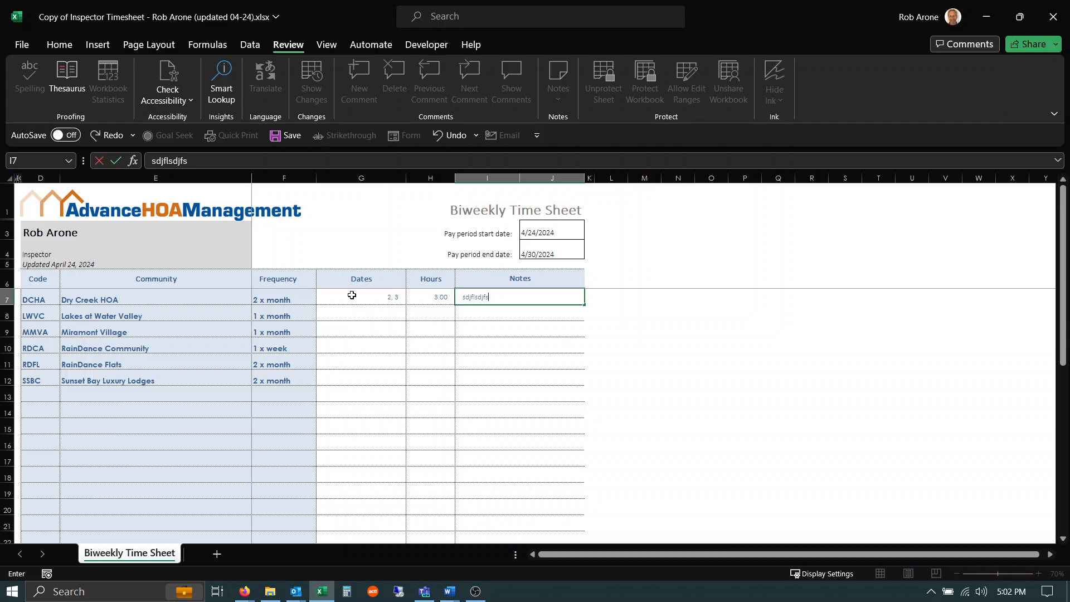
type("fs")
key("Return")
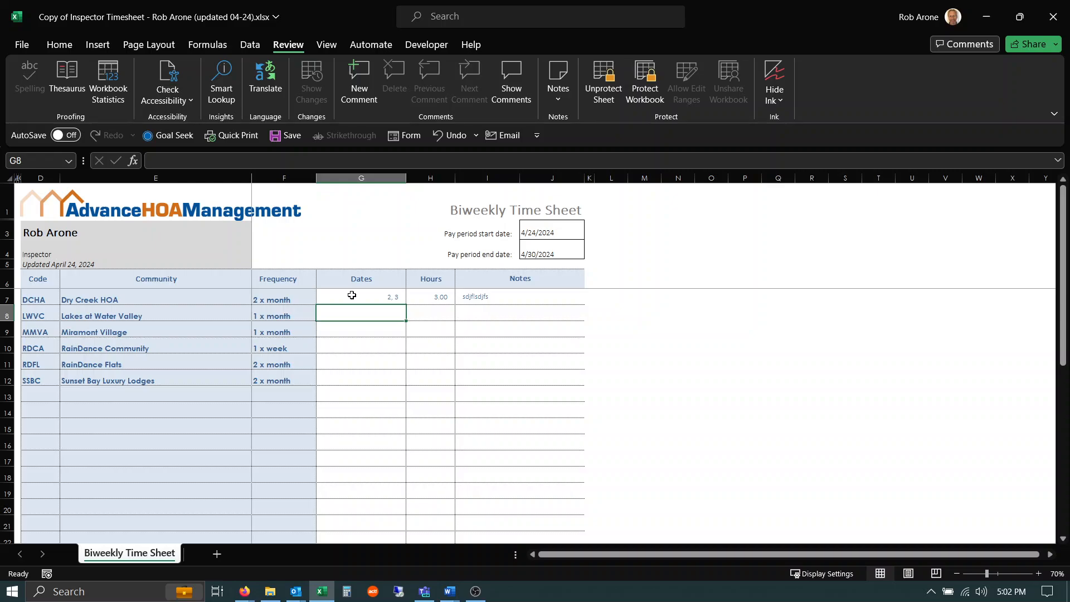
Step: Enter test data in row 8: Dates "5,6", Hours 5 and Notes "skdjfhlsfjlk"
type("5,6")
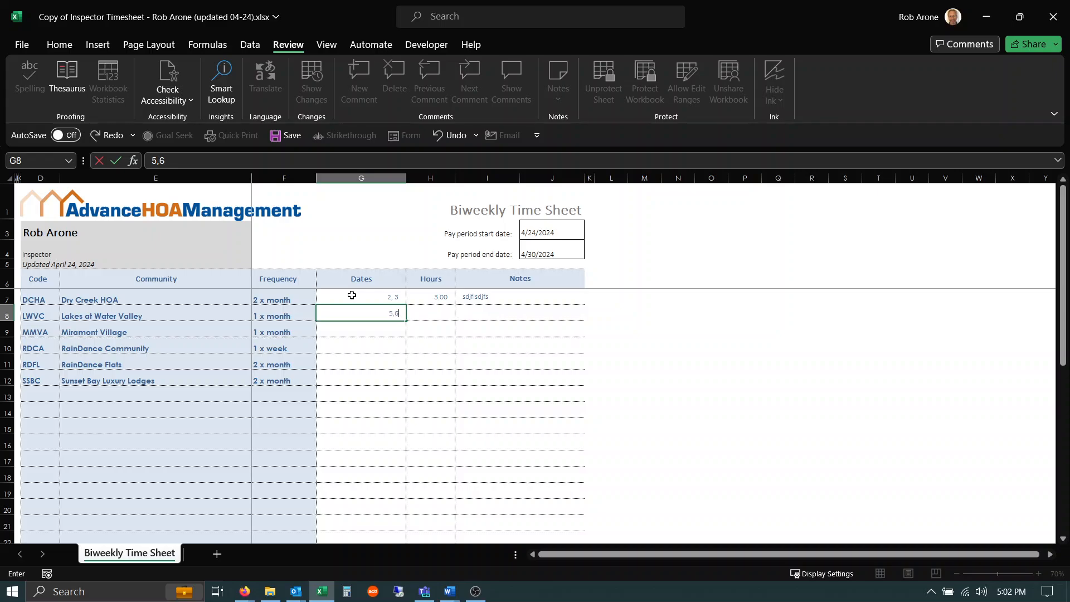
key("Tab")
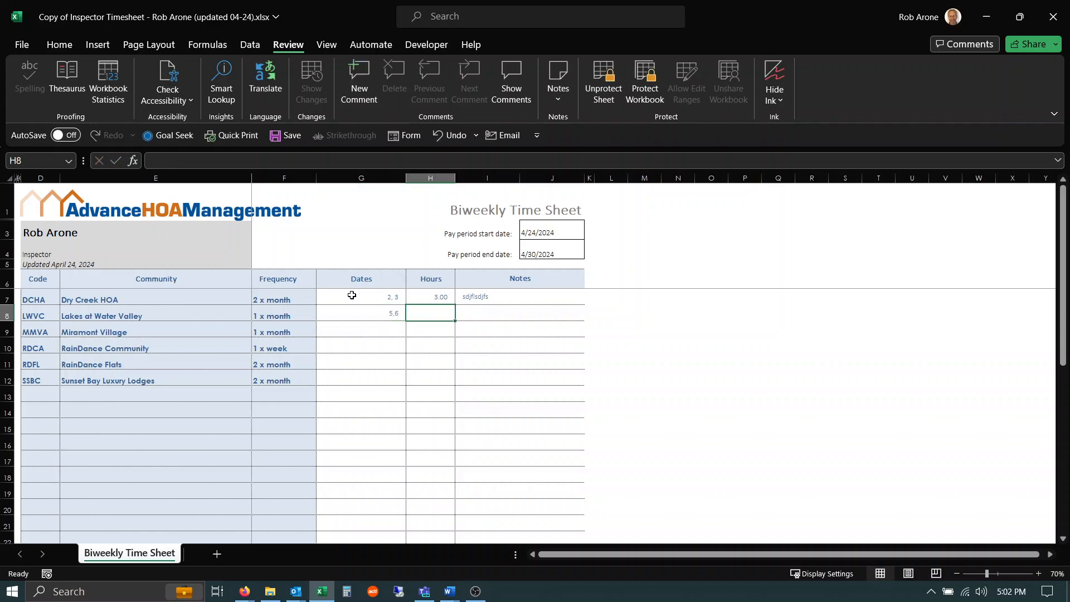
type("5")
key("Tab")
type("sk")
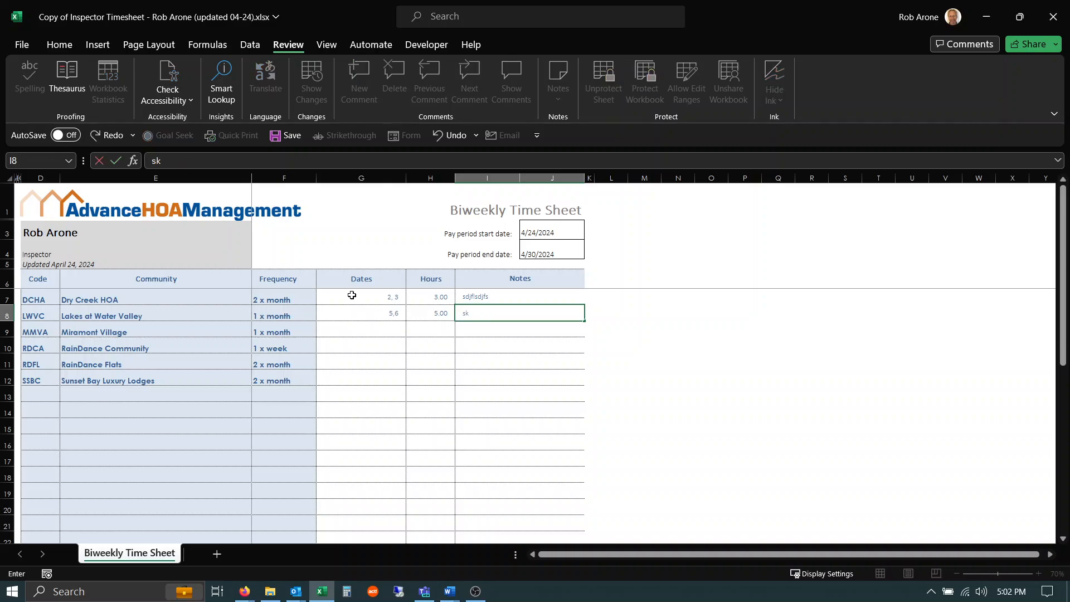
type("djfhlsfjlk")
key("Return")
key("Return")
key("Return")
key("Return")
key("Return")
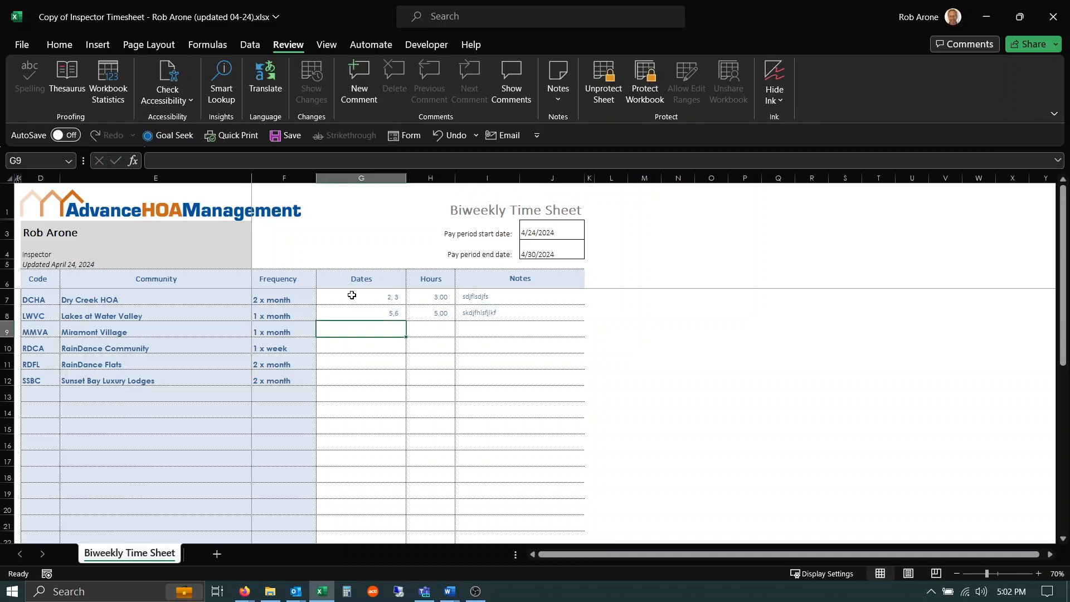
Step: Enter 2 in both the Dates and Hours cells of the Admin - Training, Meetings row
key("Return")
key("Return")
key("Return")
key("Return")
key("Return")
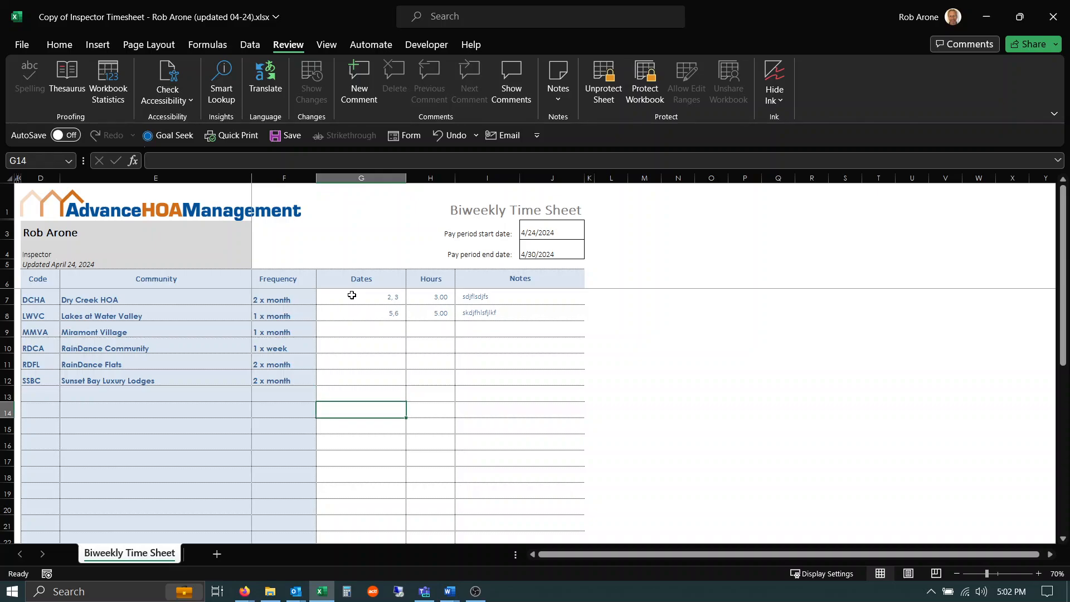
scroll(351, 295, "down", 1)
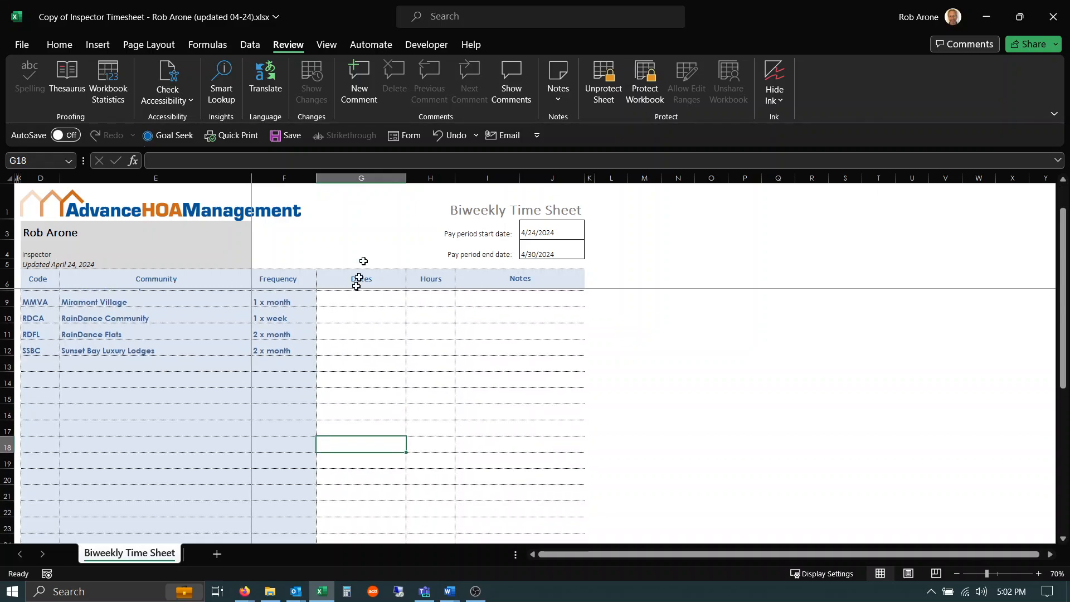
scroll(706, 371, "down", 4)
scroll(705, 371, "down", 1)
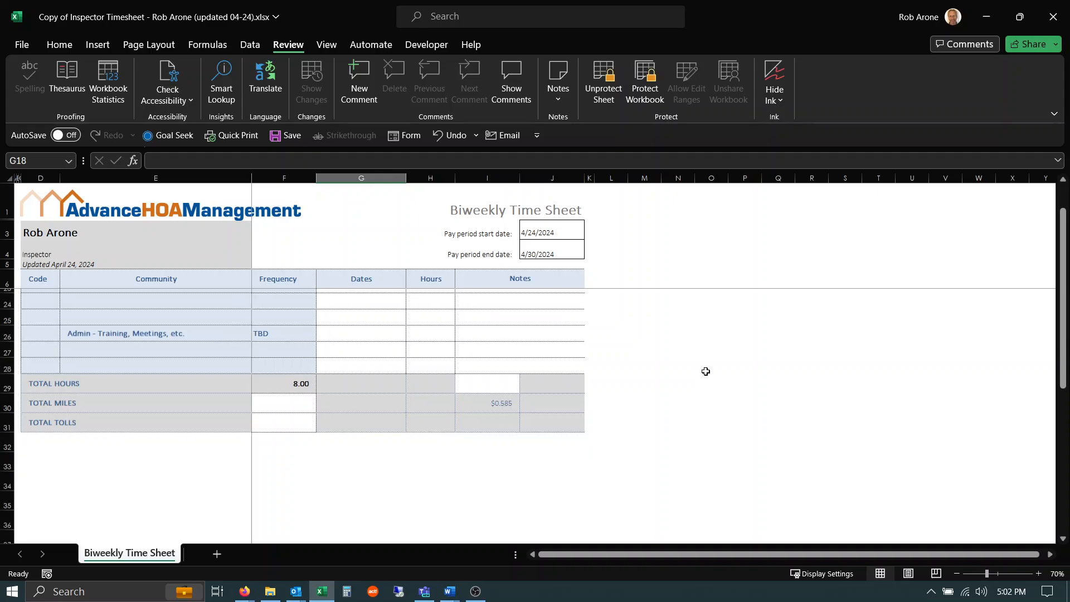
left_click(359, 334)
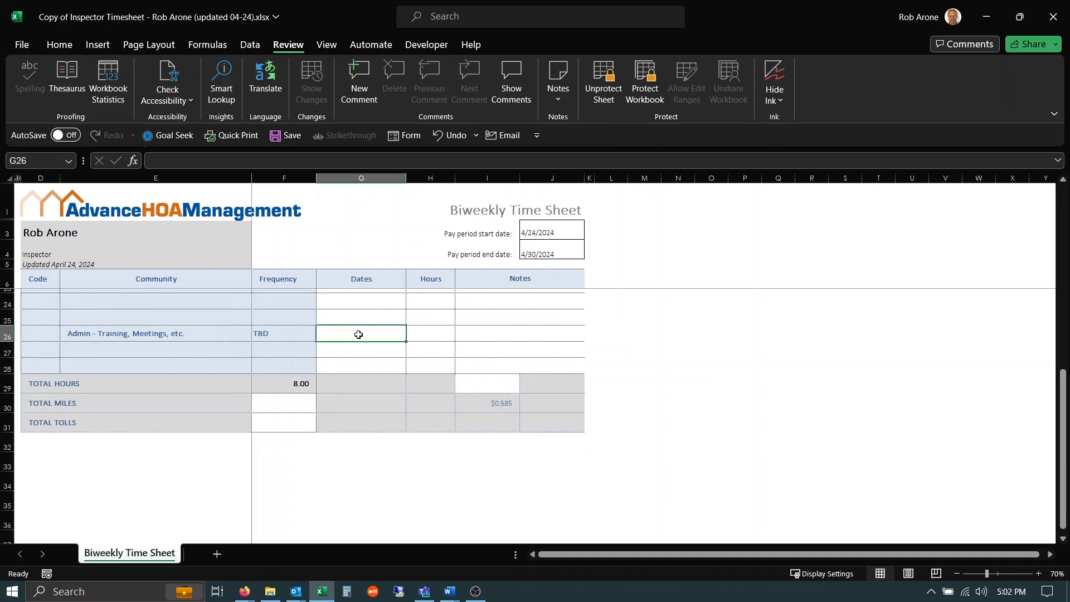
type("2")
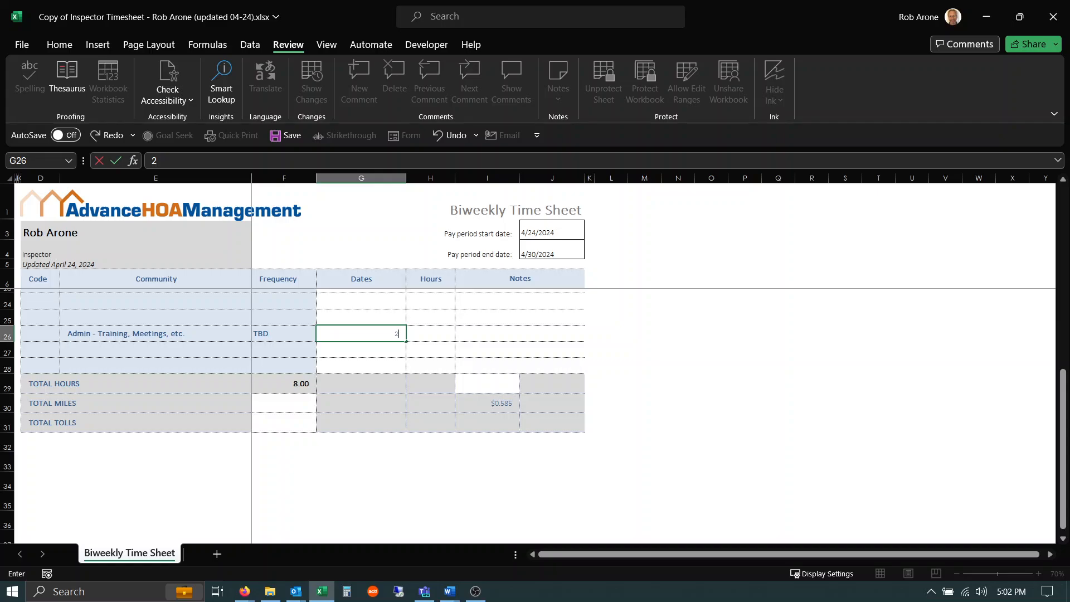
key("Tab")
key("BackSpace")
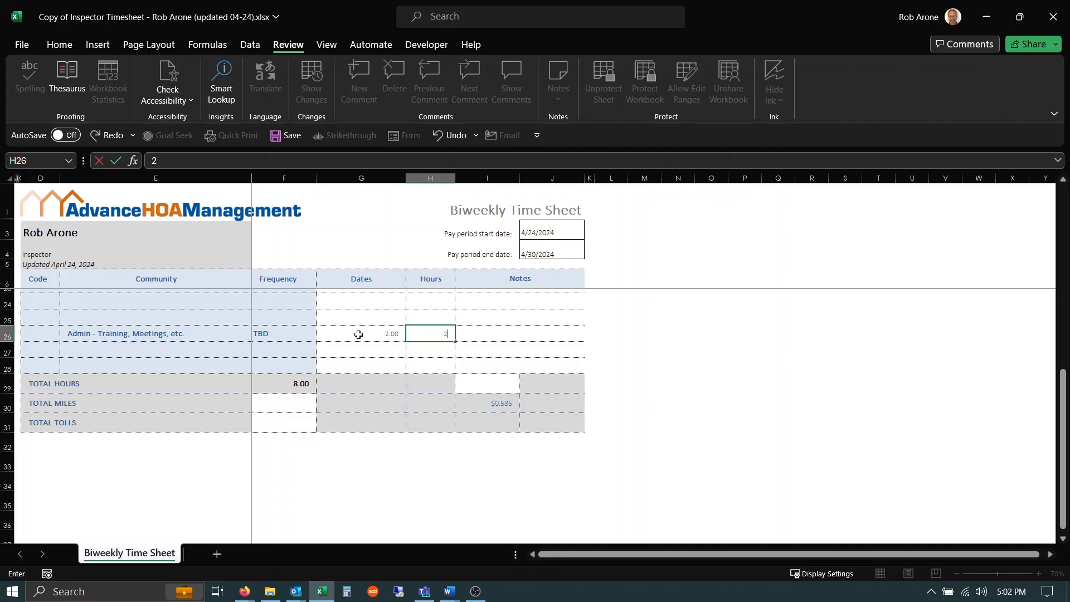
Step: Enter an hourly rate of 20 next to Total Hours
left_click(483, 382)
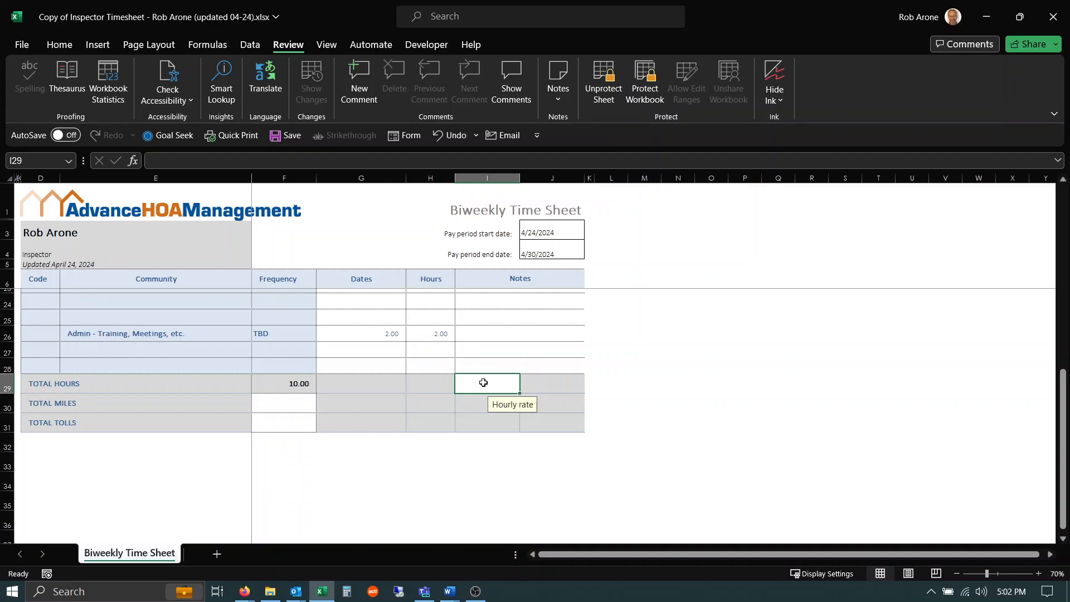
type("20")
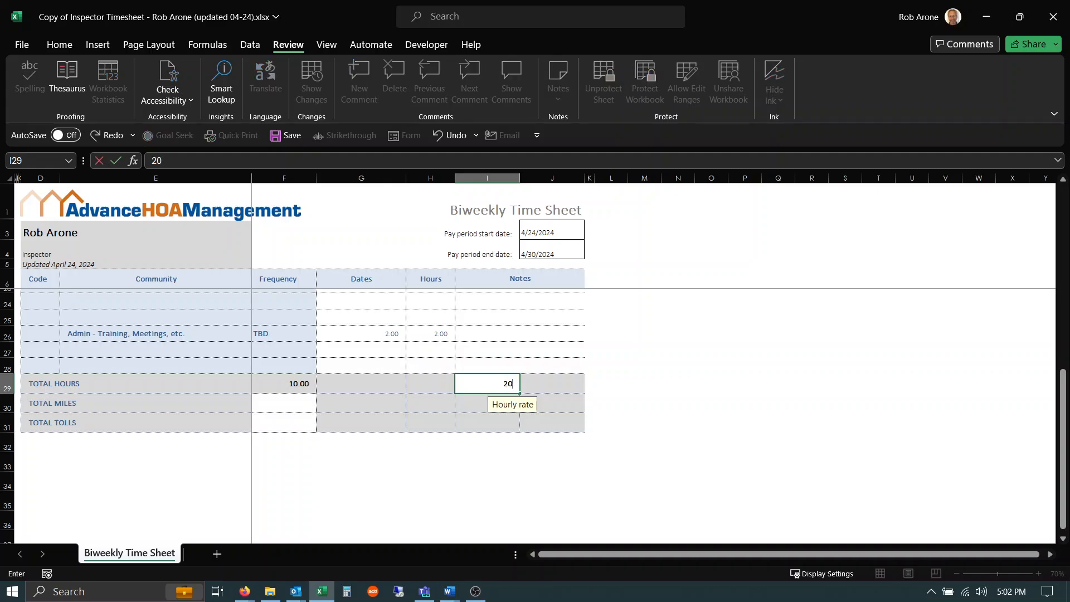
left_click(286, 408)
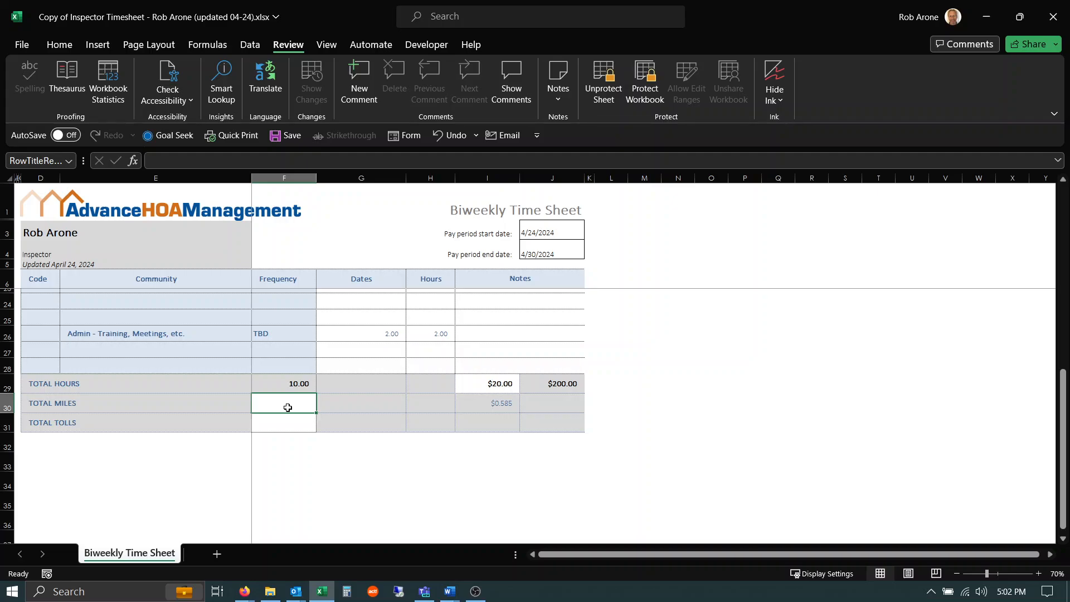
Step: Enter 235 as the total miles and 2 as the total tolls
type("235")
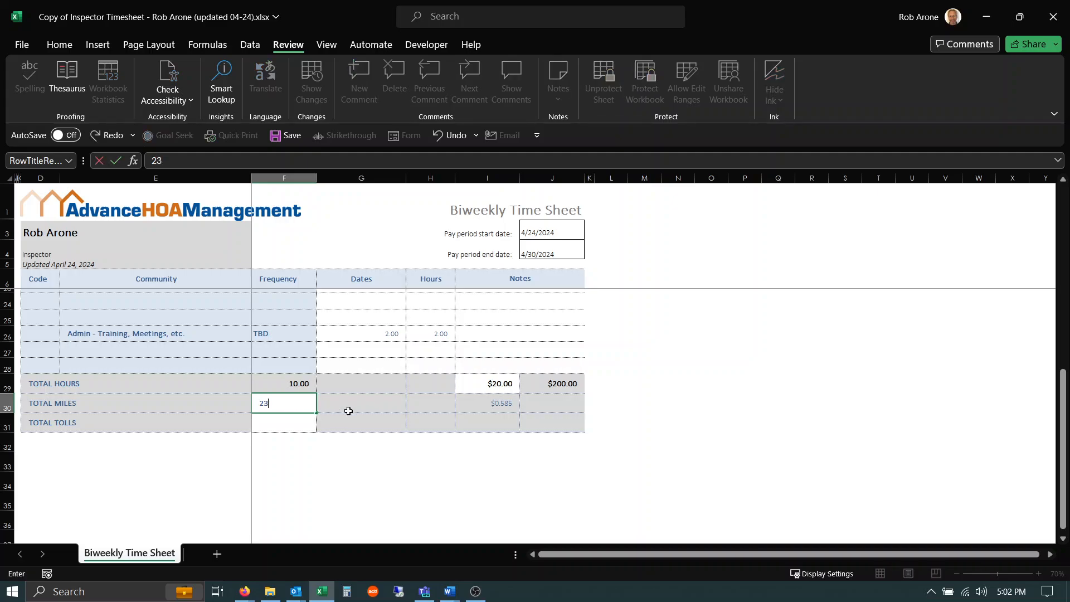
left_click(287, 425)
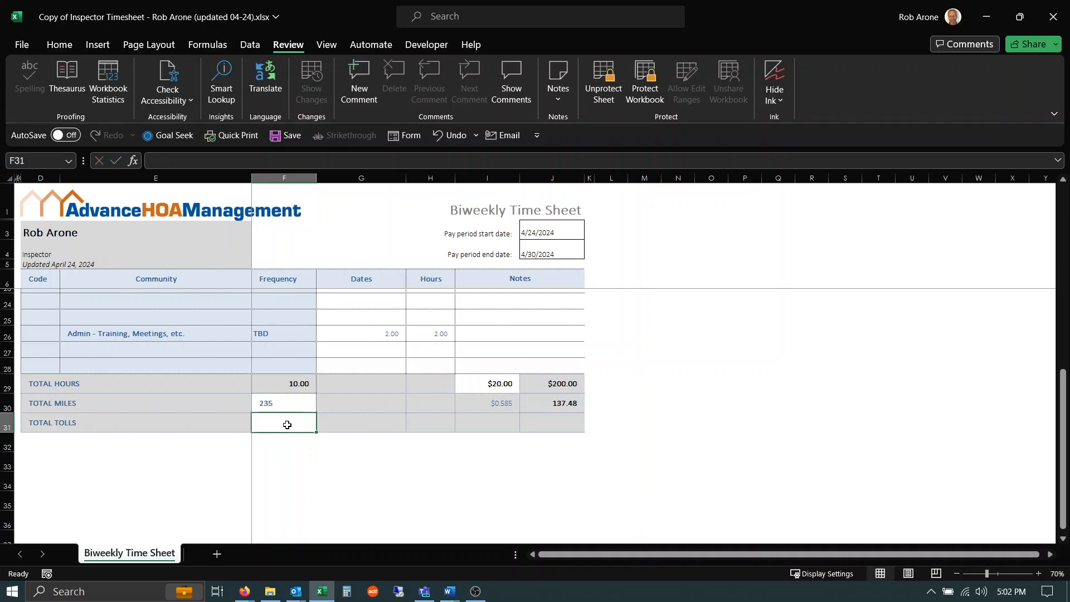
type("2")
key("Return")
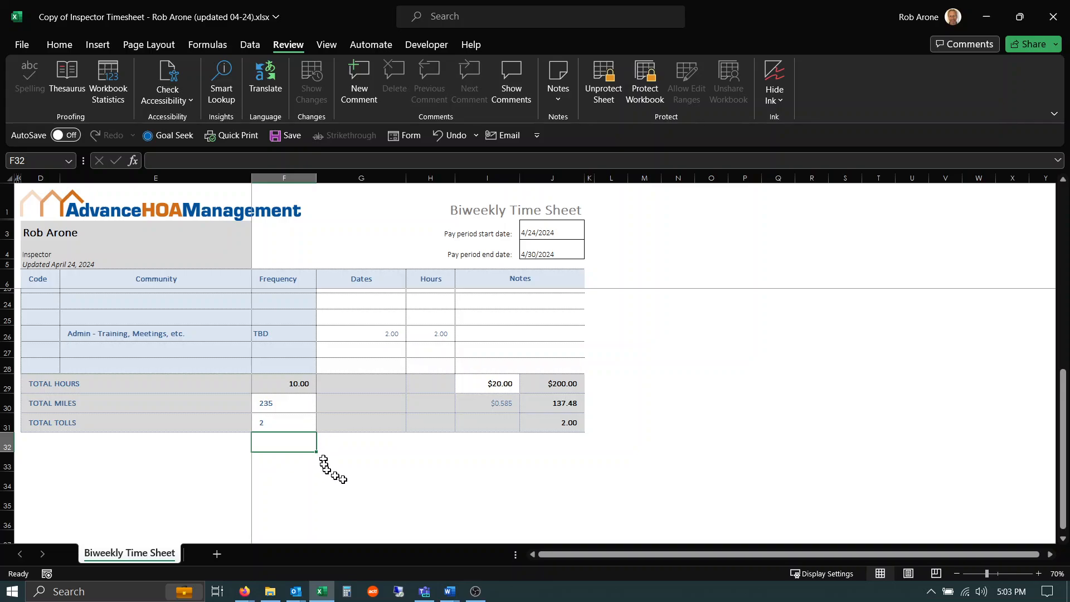
Step: Try to edit the locked Dates-column cells in the Total Hours and Total Miles rows, dismissing each protection warning
left_click(377, 388)
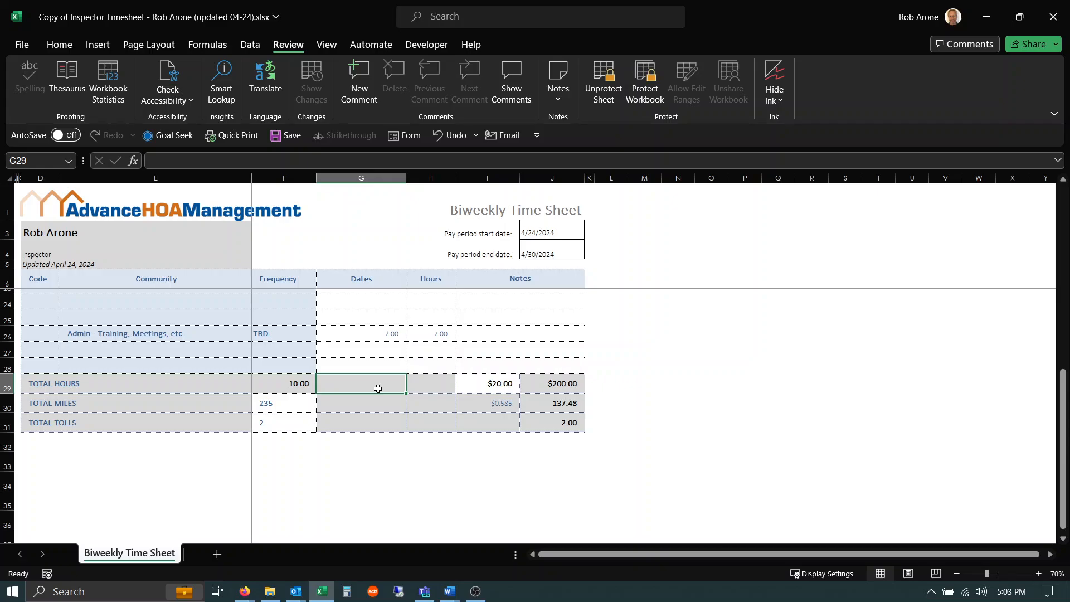
double_click(378, 389)
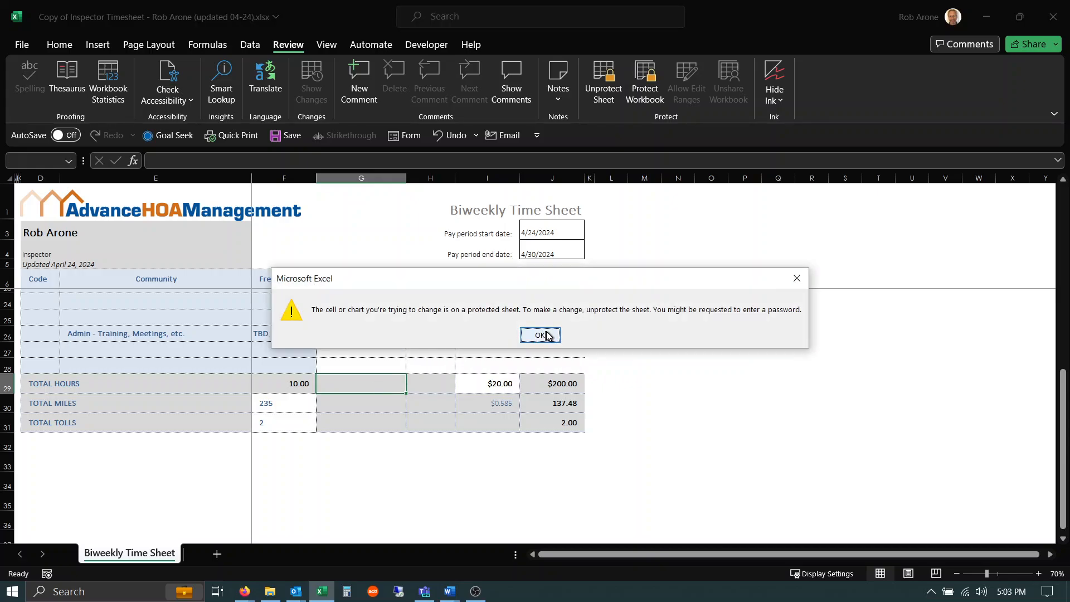
left_click(546, 335)
left_click(387, 407)
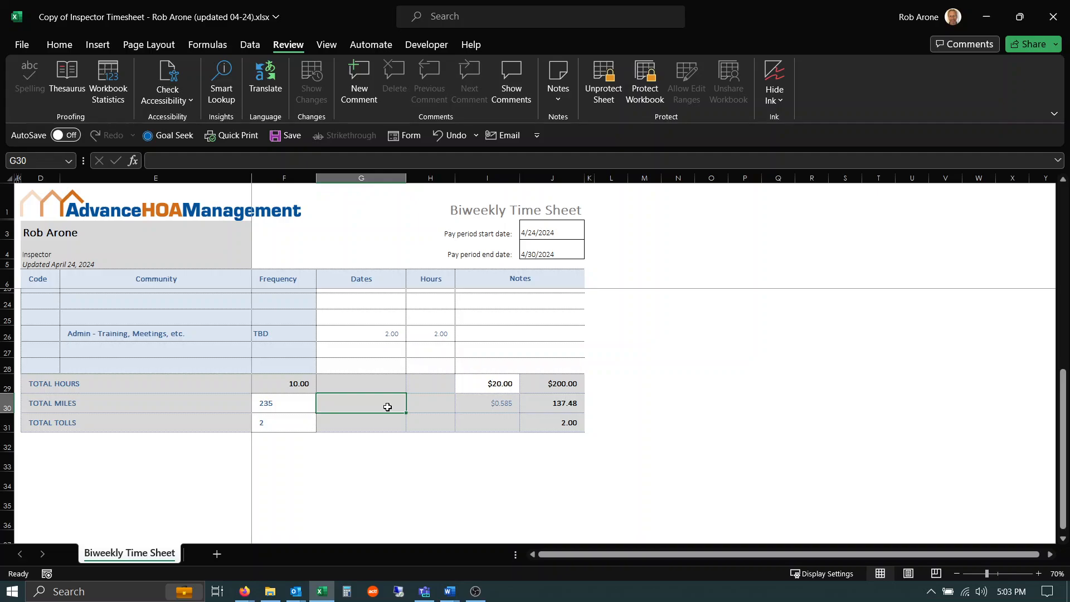
double_click(387, 406)
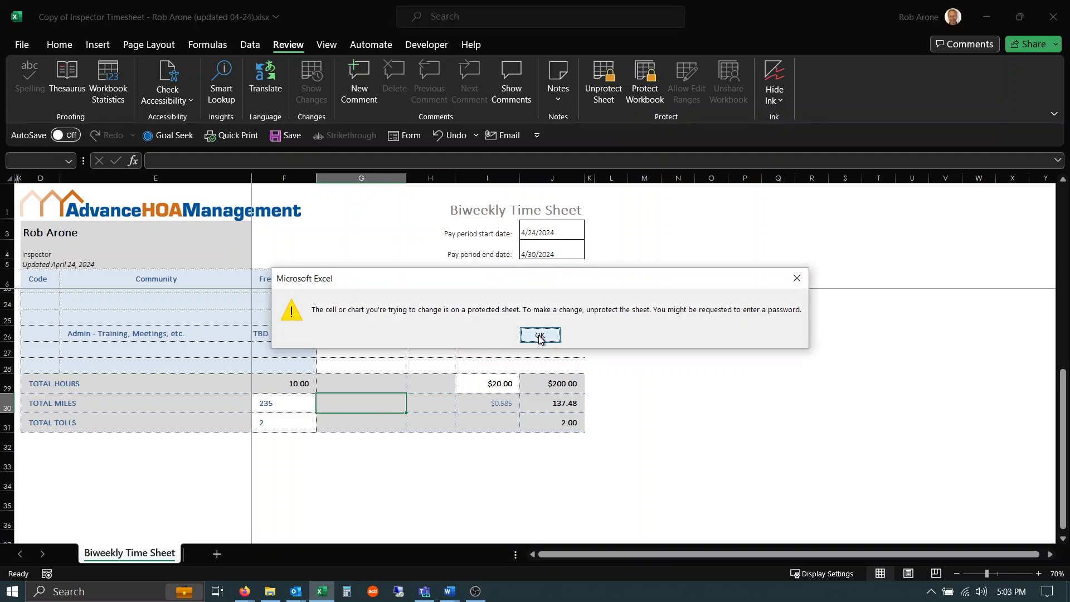
left_click(540, 337)
Step: Unprotect the worksheet
left_click(294, 404)
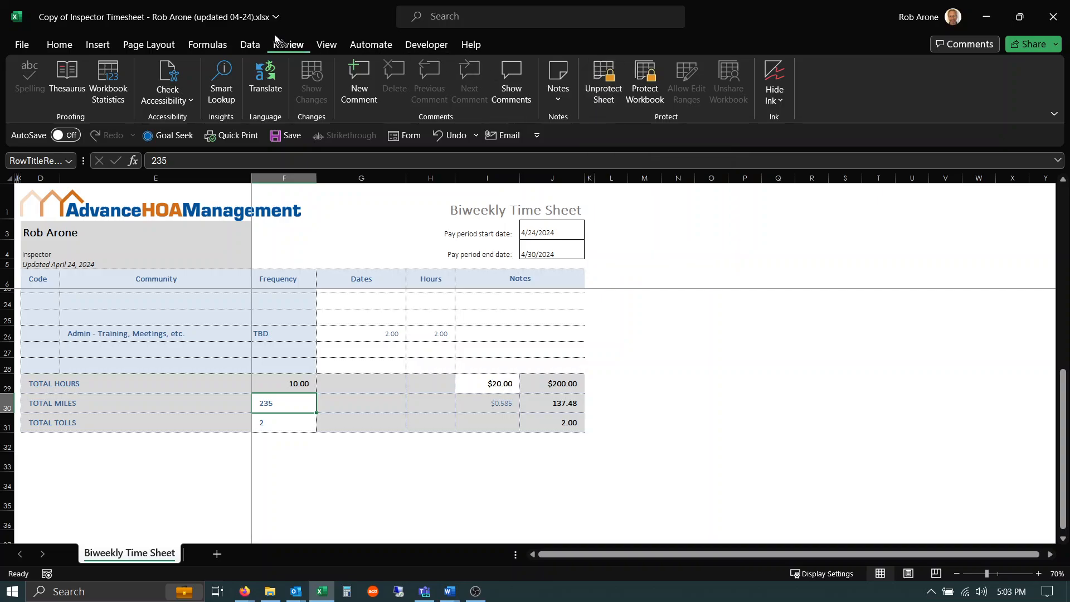
left_click(601, 74)
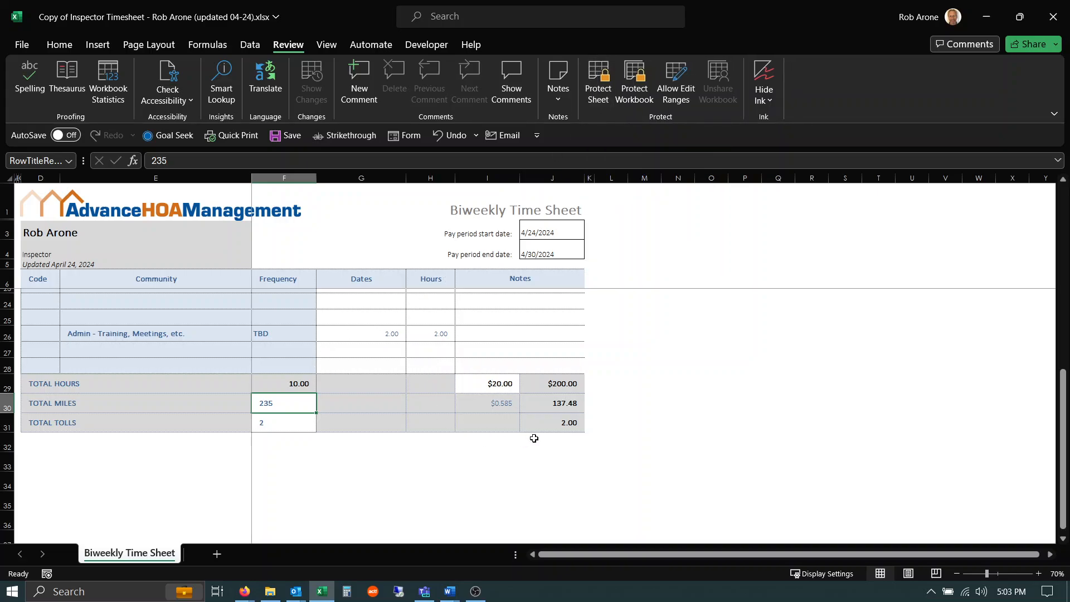